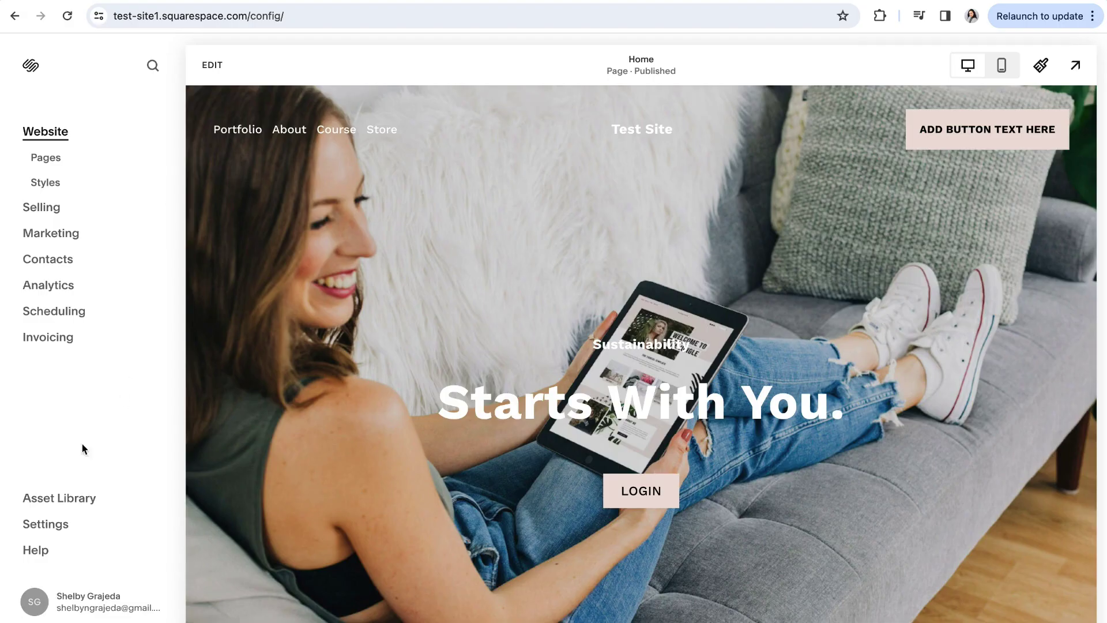
- Find the Social Links settings page by searching for 'social links'
{"action": "left_click", "coordinate": [43, 524]}
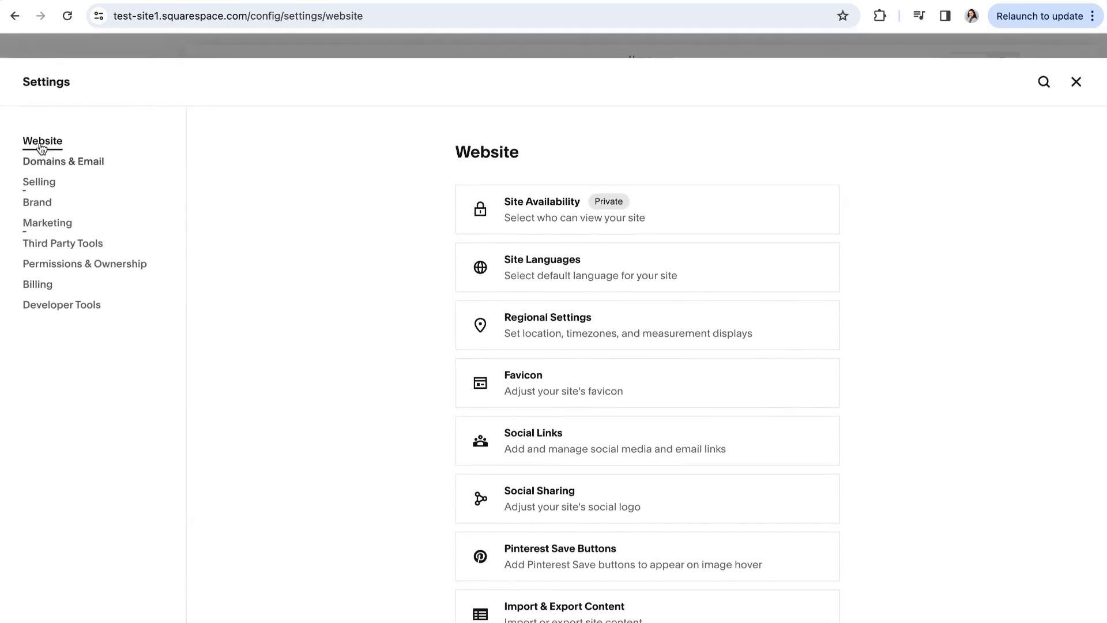
{"action": "scroll", "coordinate": [583, 542], "scroll_direction": "down", "scroll_amount": 1}
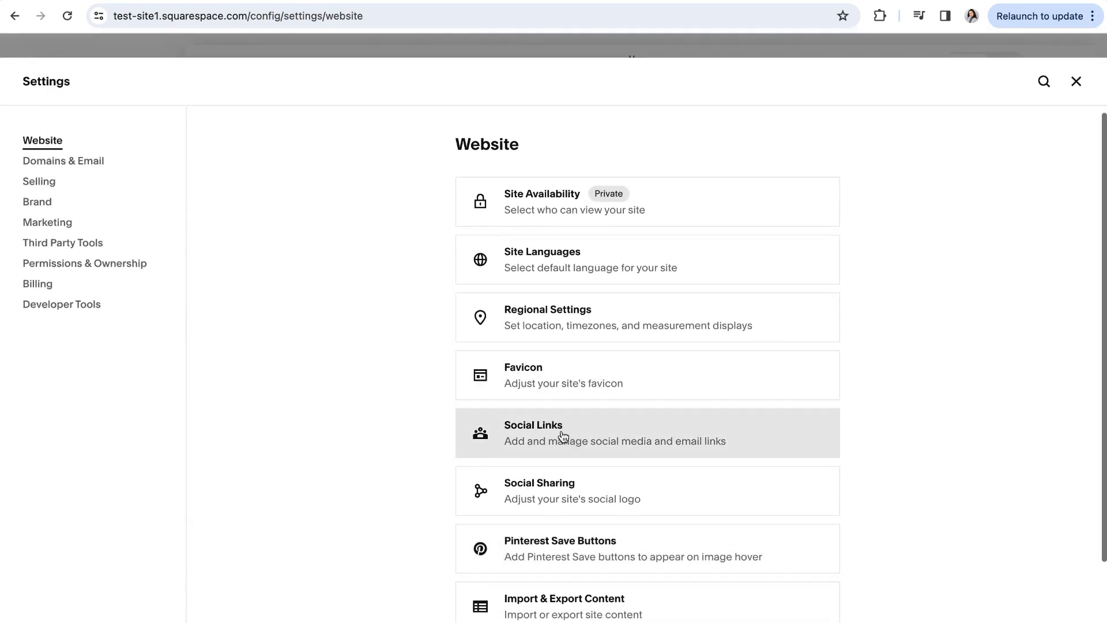
{"action": "left_click", "coordinate": [1077, 82]}
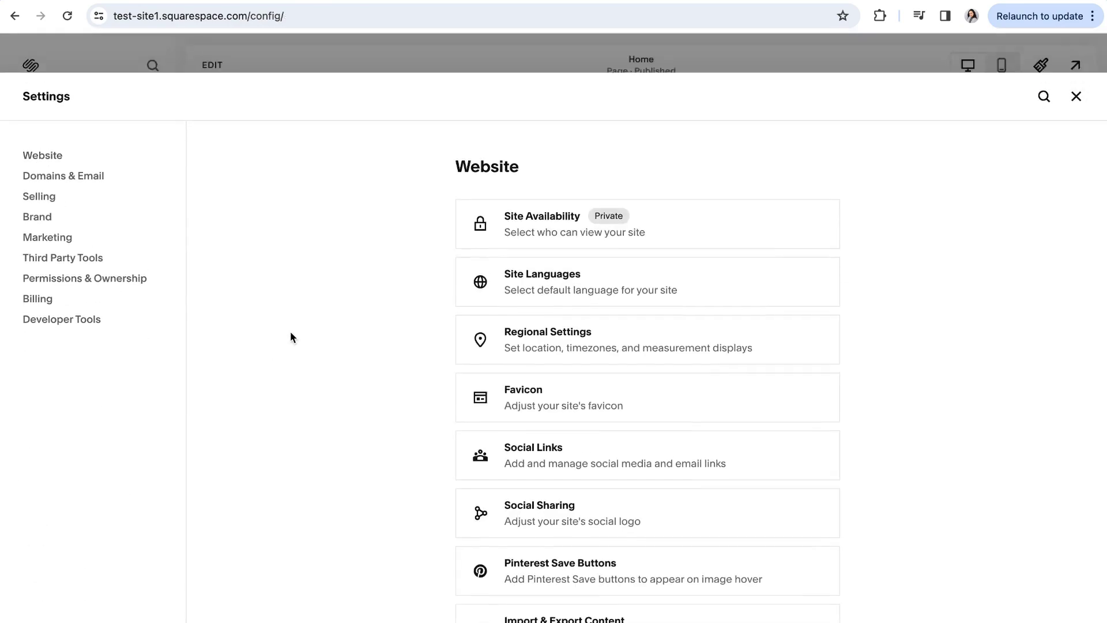
{"action": "key", "text": "slash"}
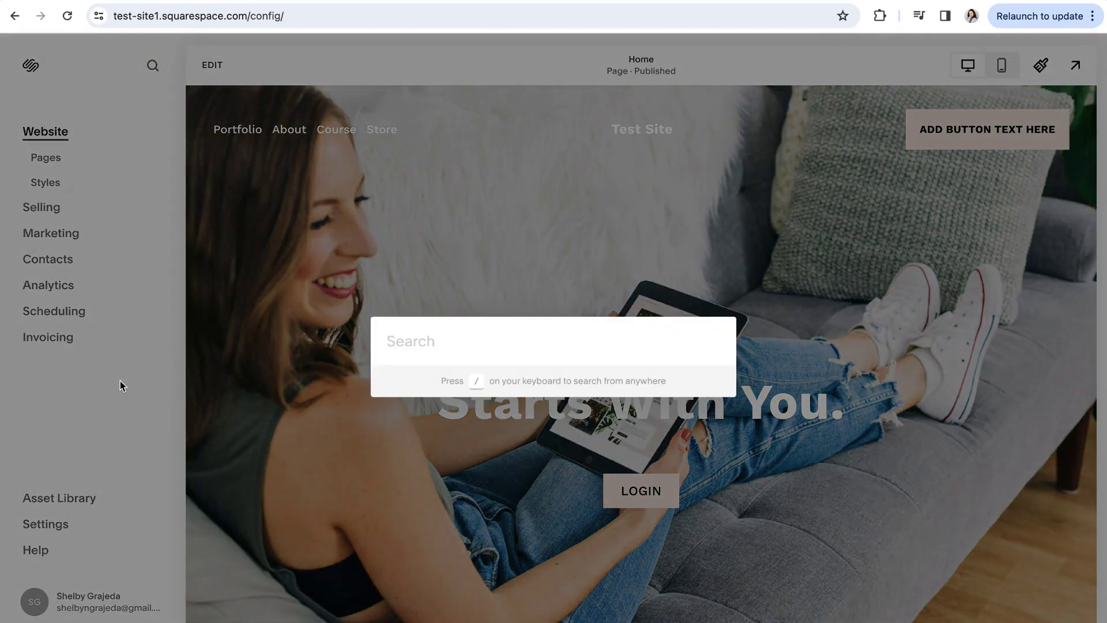
{"action": "type", "text": "social links"}
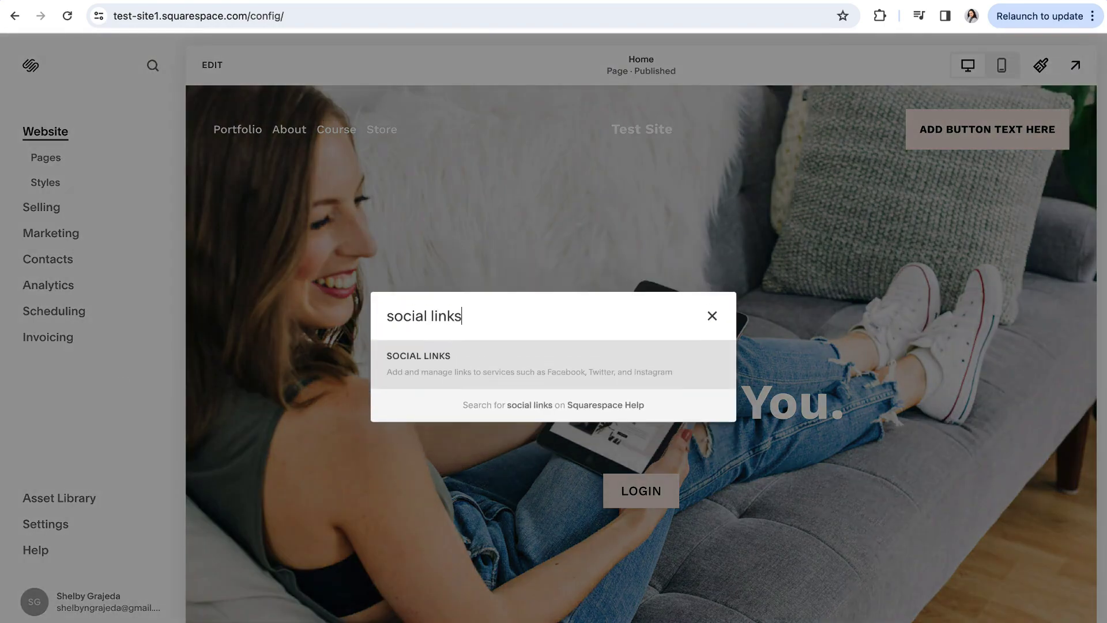
{"action": "left_click", "coordinate": [456, 370]}
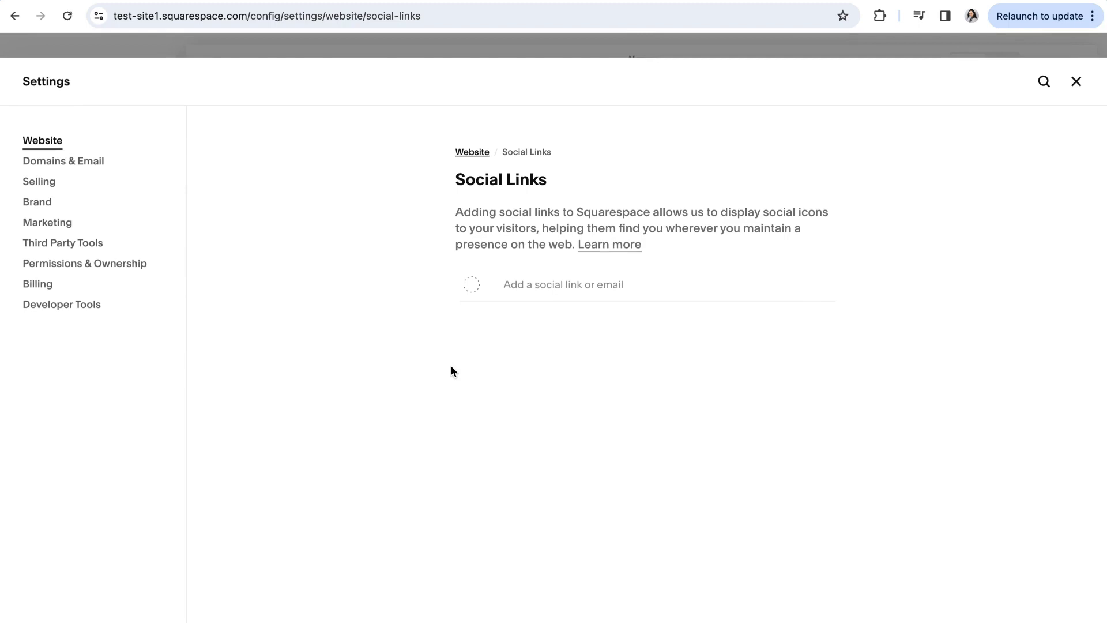
- Add the Instagram link instagram.com/bigcatcreative, then begin entering facebook.com
{"action": "left_click", "coordinate": [521, 281]}
{"action": "type", "text": "in"}
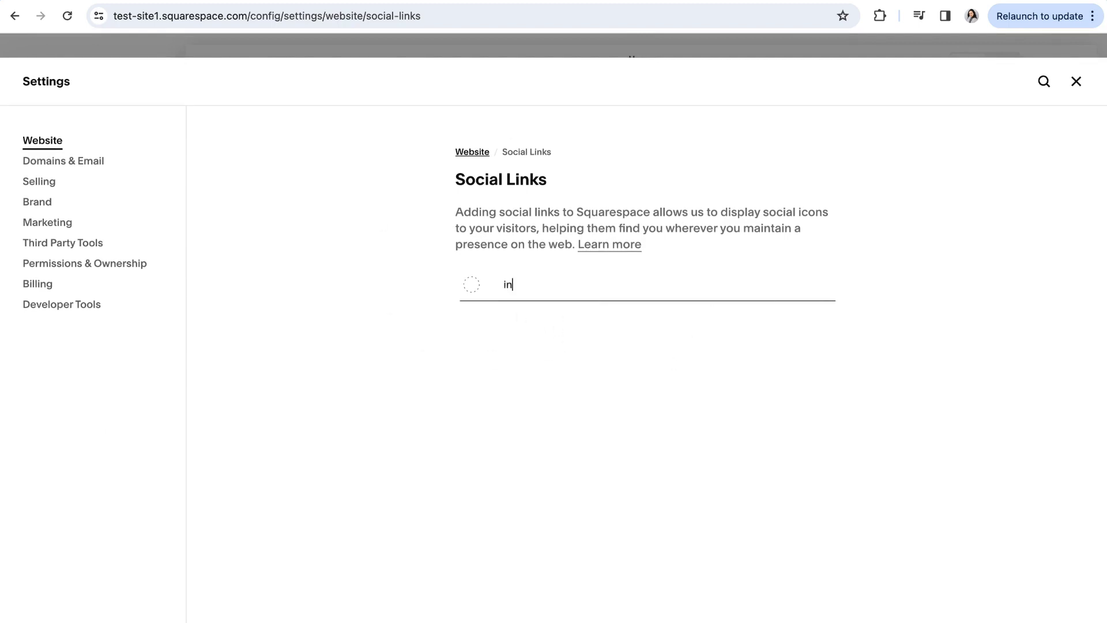
{"action": "type", "text": "stagram.com/bigcatcreative"}
{"action": "key", "text": "Return"}
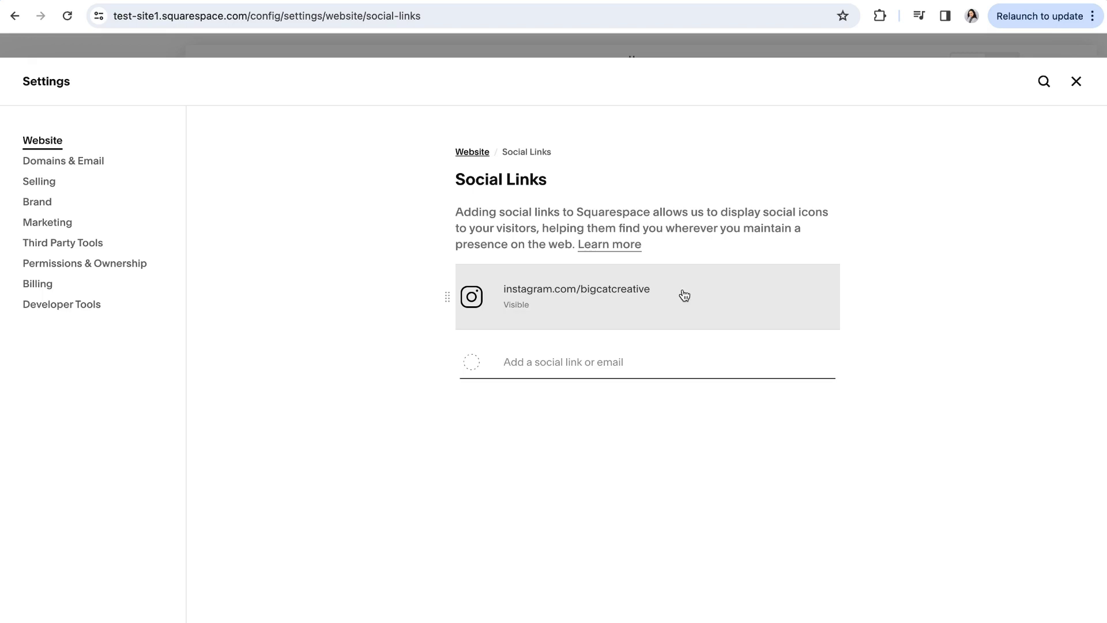
{"action": "left_click", "coordinate": [526, 365]}
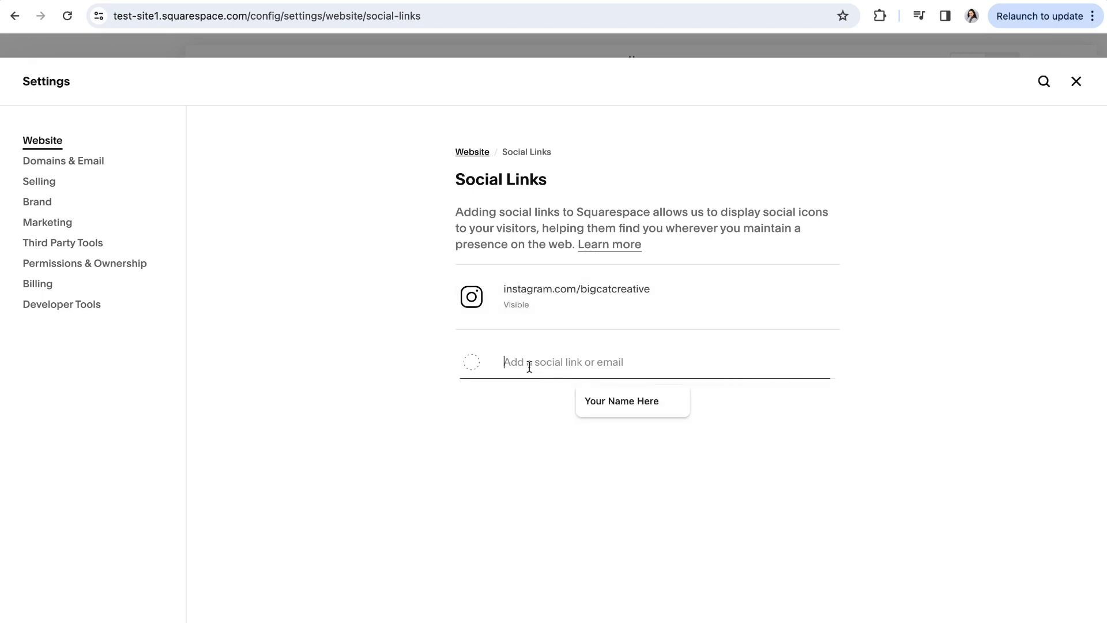
{"action": "type", "text": "facebook.com"}
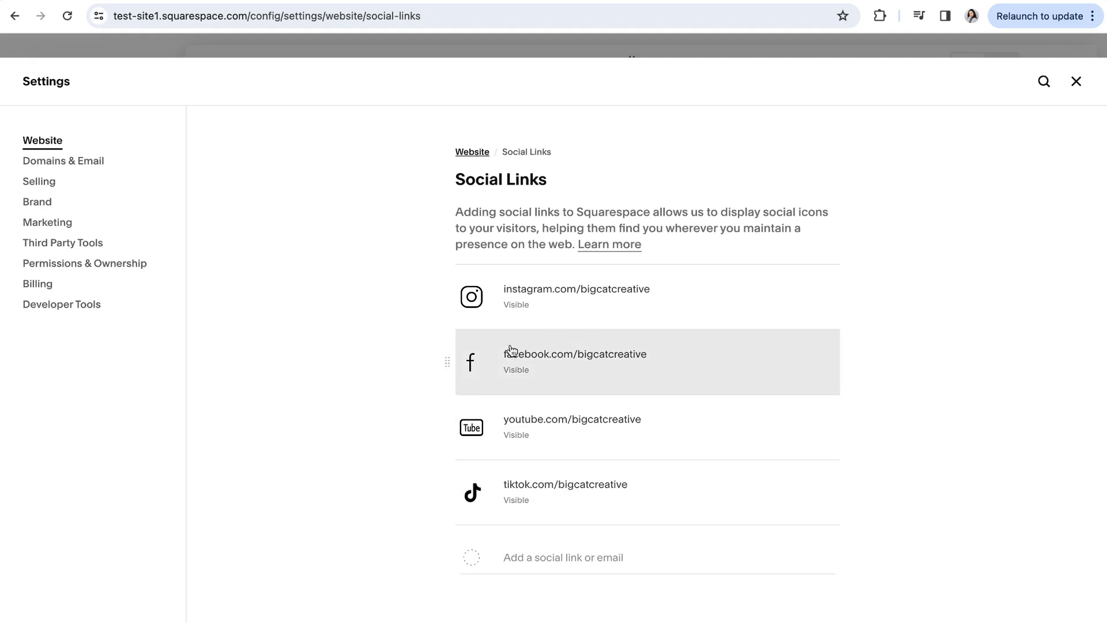
{"action": "left_click", "coordinate": [597, 303]}
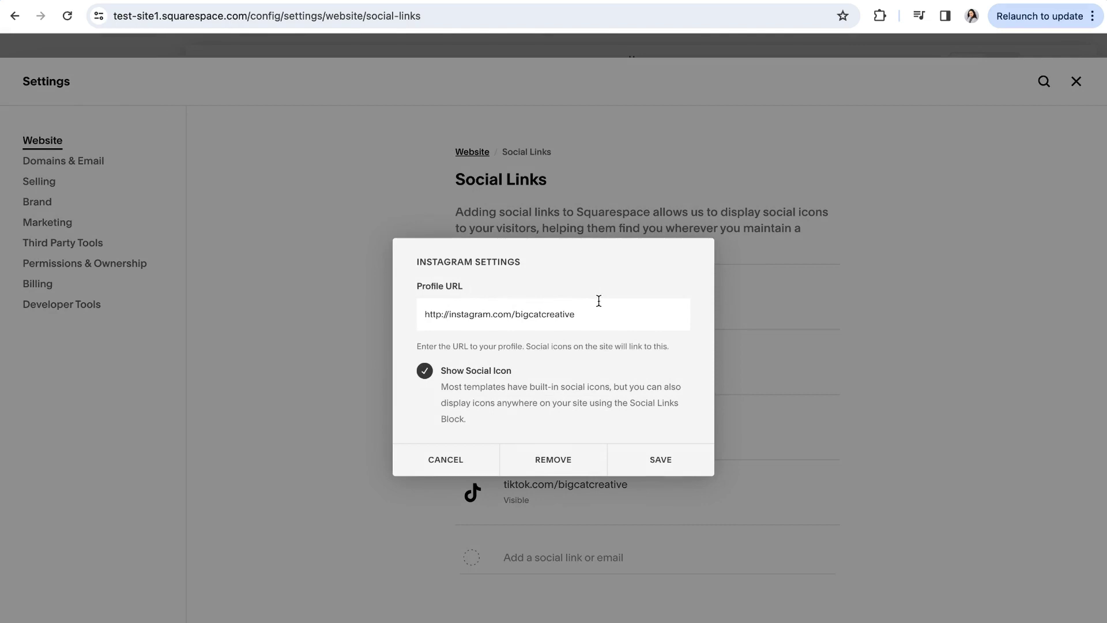
{"action": "triple_click", "coordinate": [533, 317]}
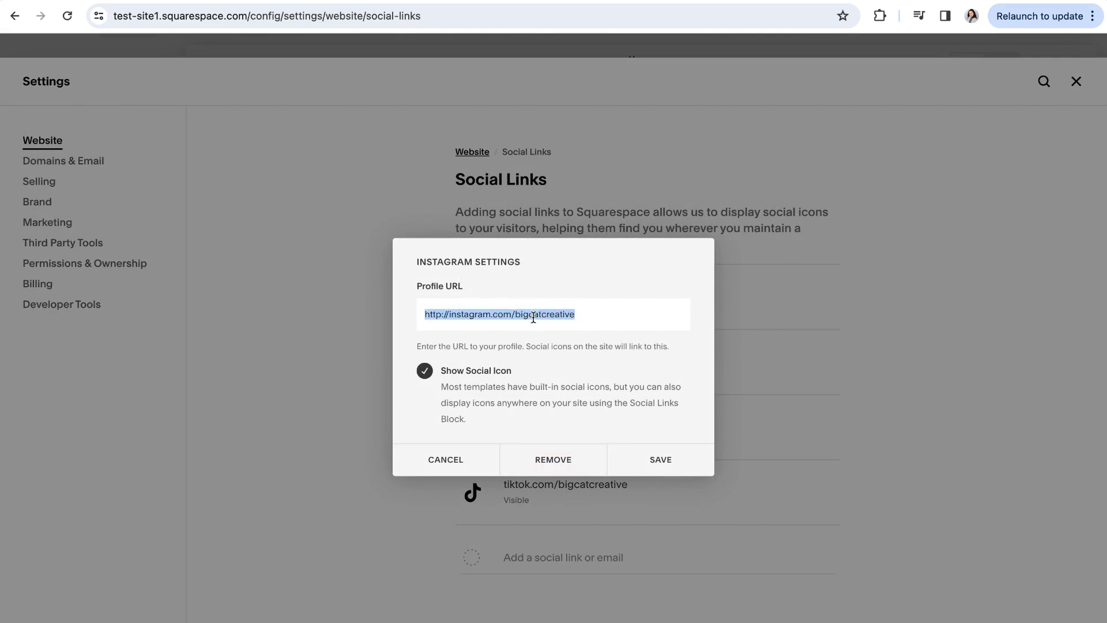
{"action": "left_click", "coordinate": [538, 349]}
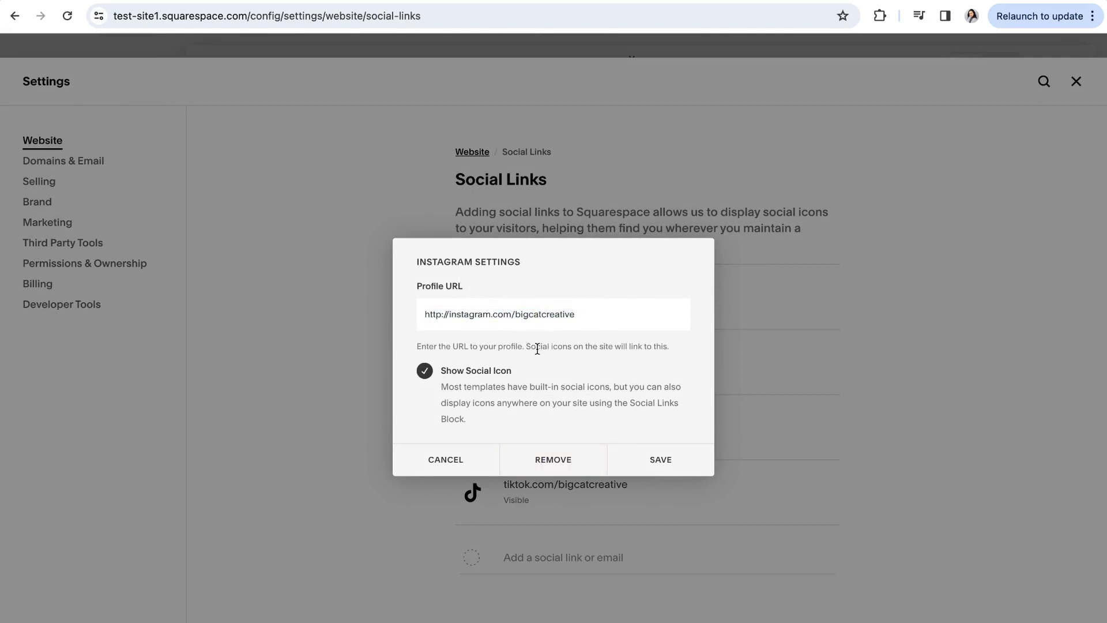
{"action": "left_click", "coordinate": [425, 381]}
{"action": "left_click", "coordinate": [426, 383]}
{"action": "left_click", "coordinate": [565, 465]}
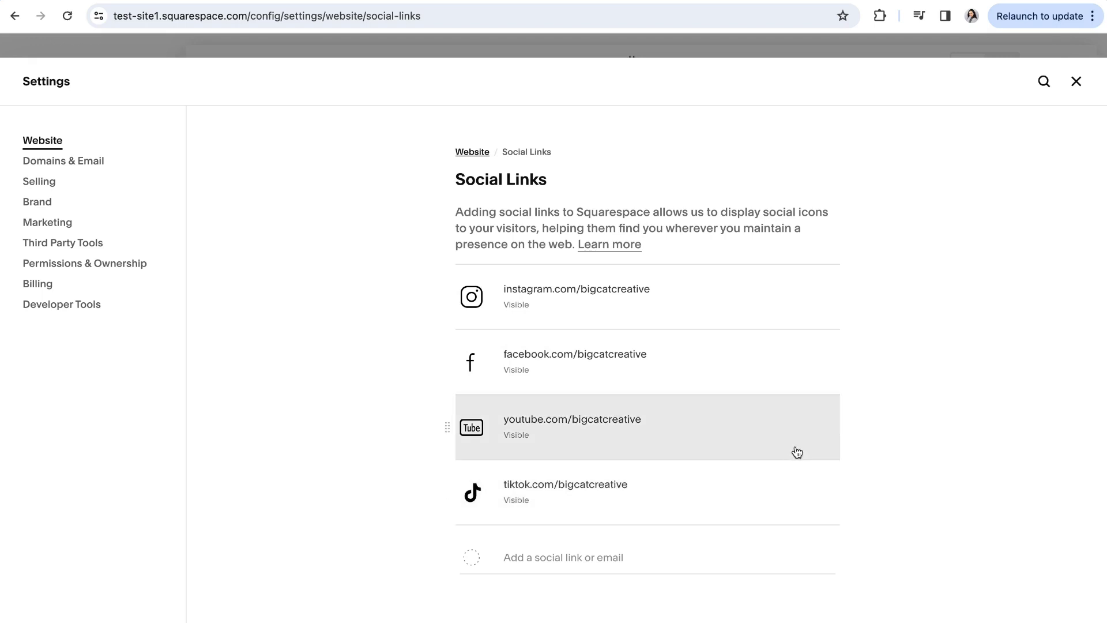
- Close Settings and put the Home page into edit mode, scrolling through its sections
{"action": "left_click", "coordinate": [1077, 81]}
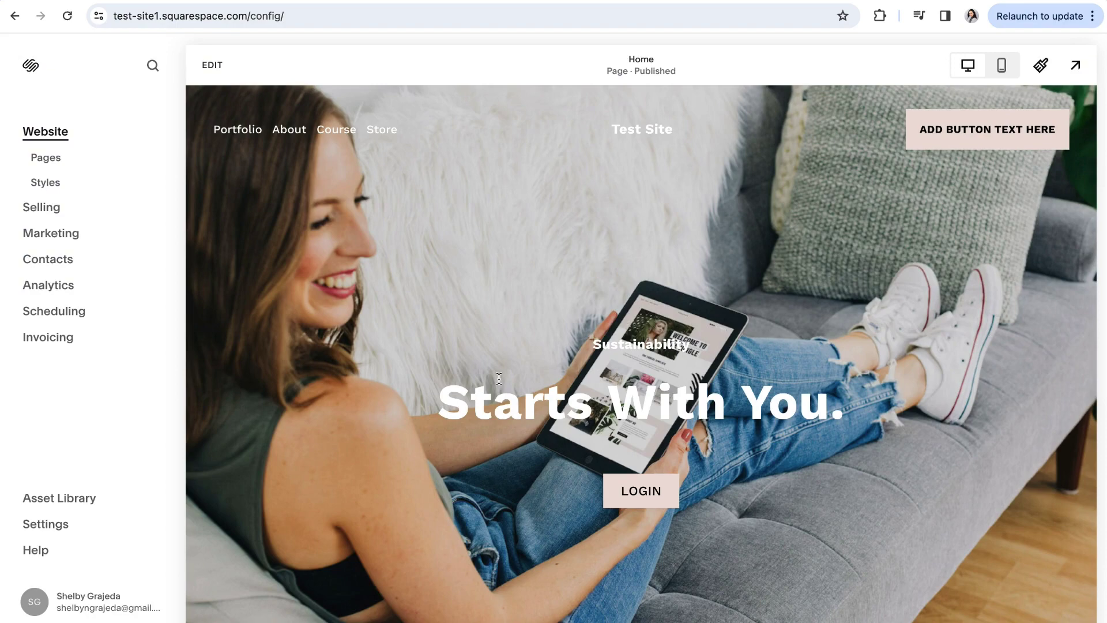
{"action": "scroll", "coordinate": [498, 378], "scroll_direction": "down", "scroll_amount": 4}
{"action": "scroll", "coordinate": [499, 378], "scroll_direction": "up", "scroll_amount": 4}
{"action": "left_click", "coordinate": [211, 66]}
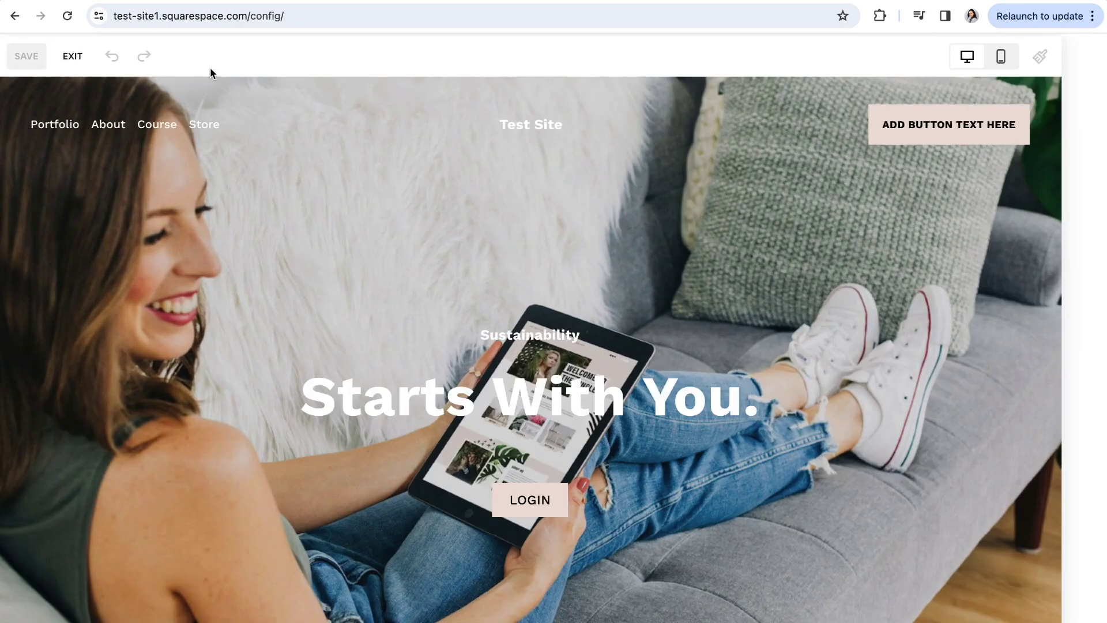
{"action": "scroll", "coordinate": [779, 403], "scroll_direction": "down", "scroll_amount": 8}
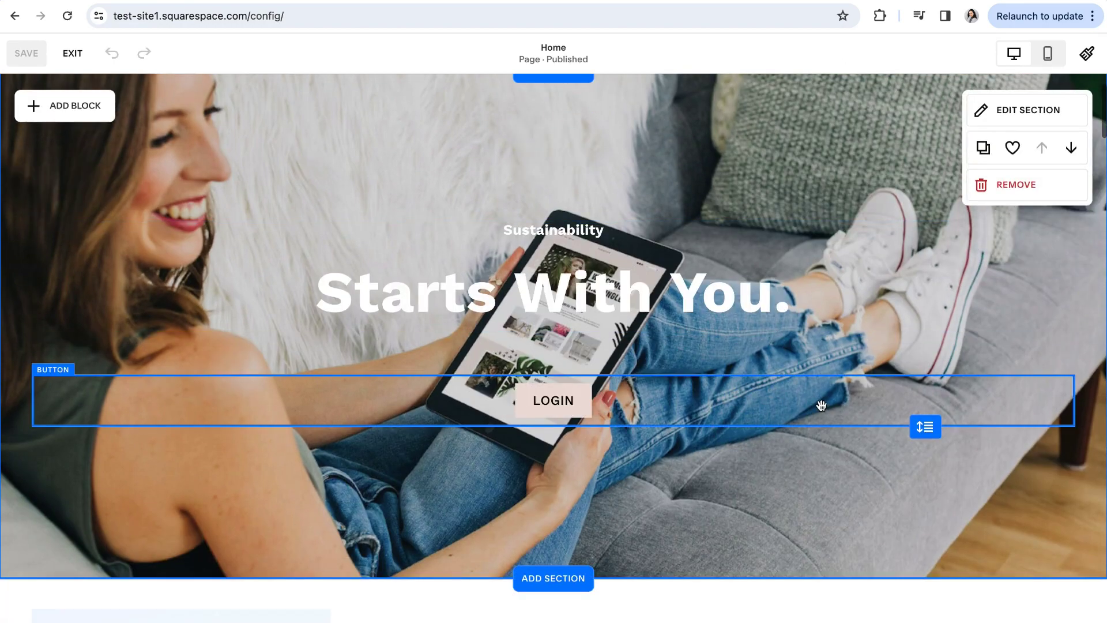
{"action": "scroll", "coordinate": [786, 410], "scroll_direction": "down", "scroll_amount": 5}
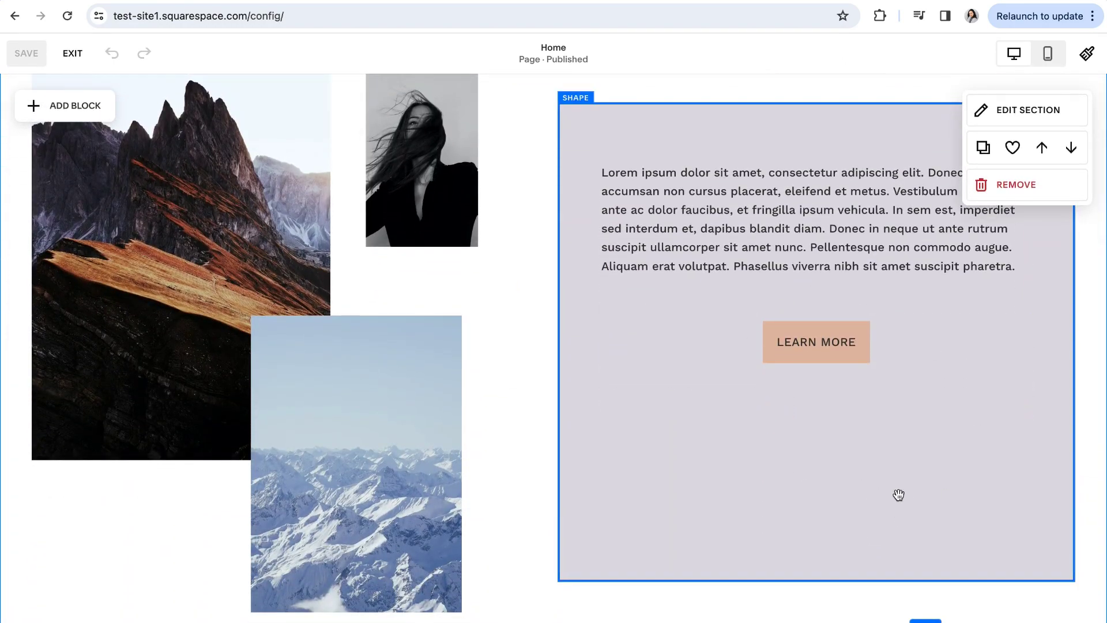
{"action": "scroll", "coordinate": [898, 495], "scroll_direction": "up", "scroll_amount": 1}
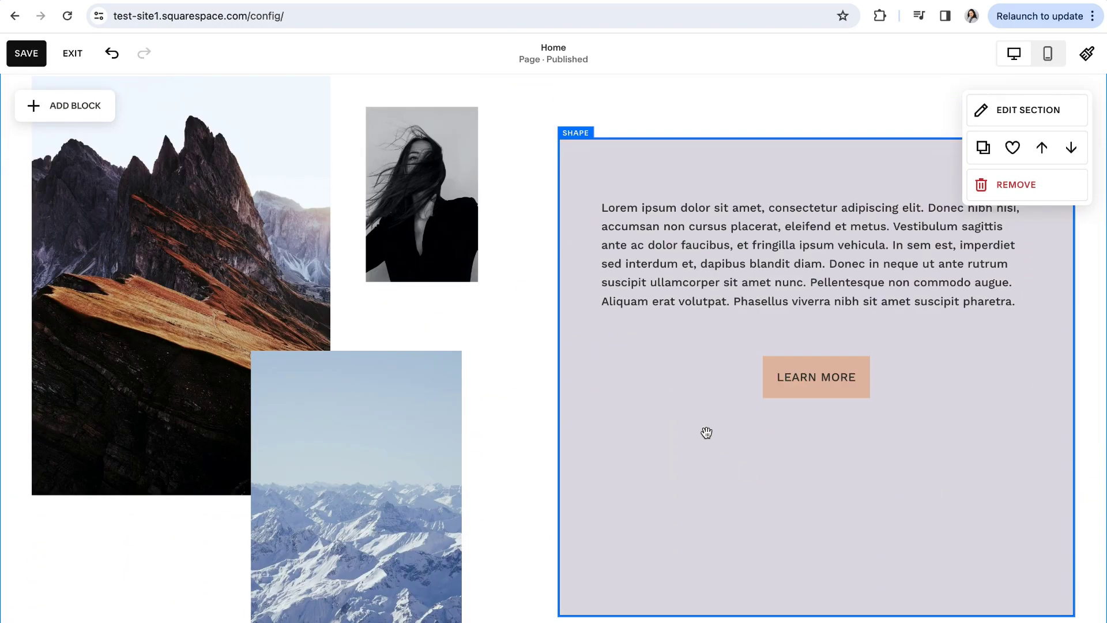
- Insert a Social Links block and place it below the LEARN MORE button
{"action": "left_click", "coordinate": [63, 109]}
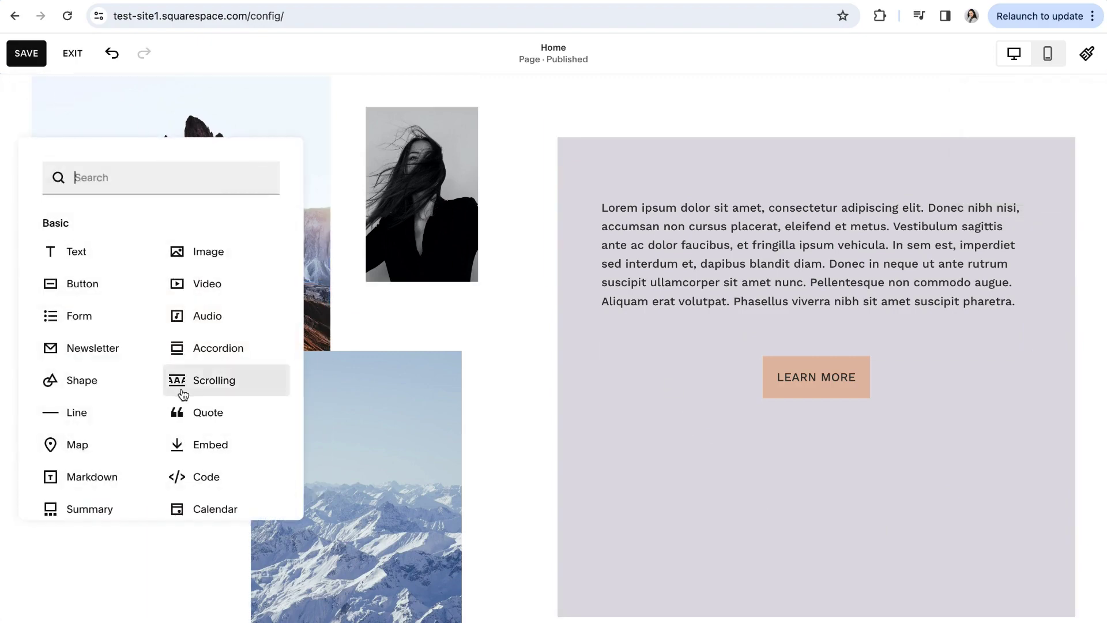
{"action": "scroll", "coordinate": [178, 383], "scroll_direction": "down", "scroll_amount": 3}
{"action": "scroll", "coordinate": [133, 337], "scroll_direction": "up", "scroll_amount": 3}
{"action": "left_click", "coordinate": [91, 179]}
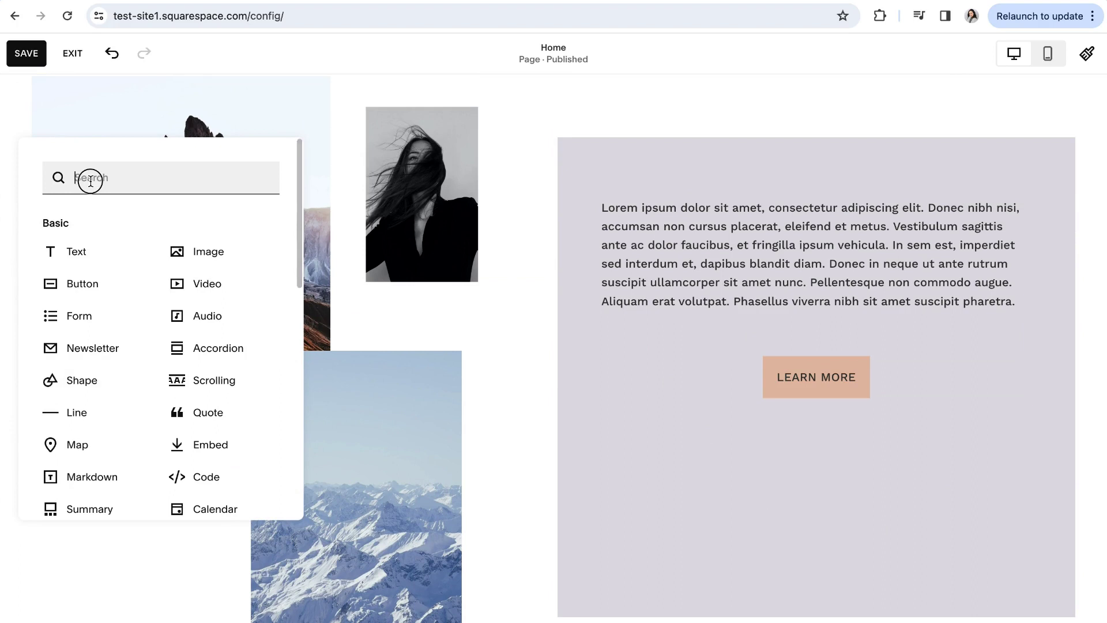
{"action": "type", "text": "social"}
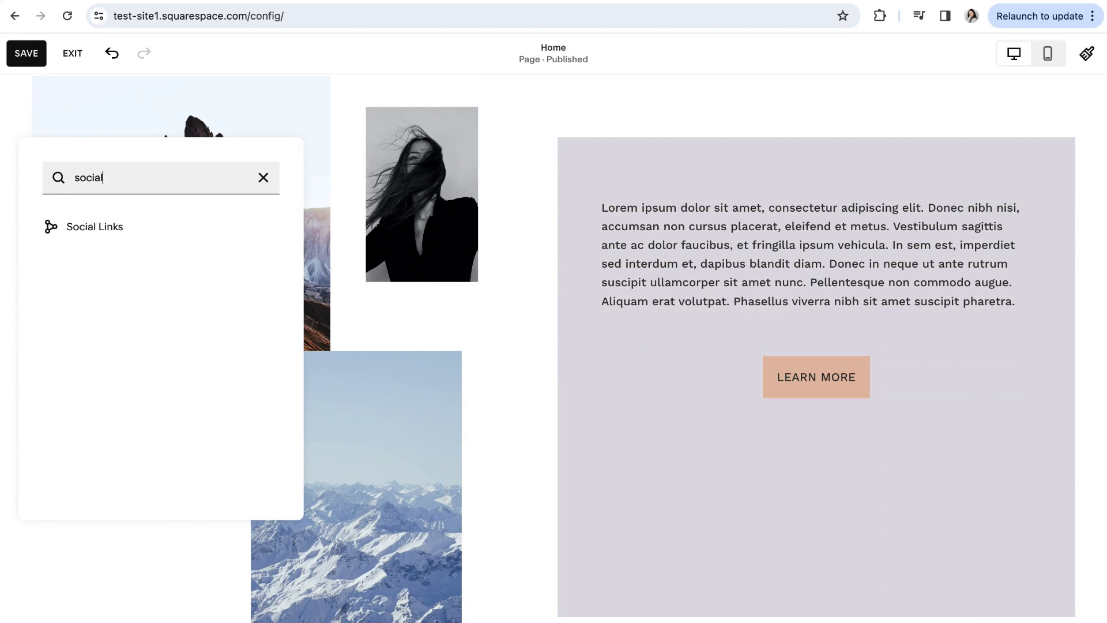
{"action": "left_click", "coordinate": [93, 227]}
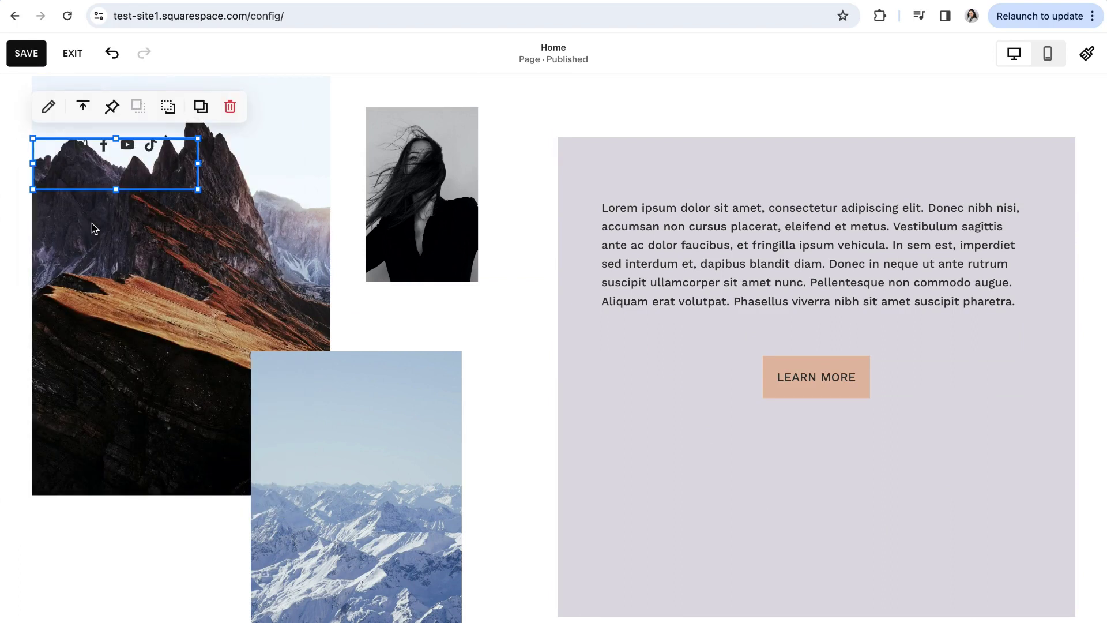
{"action": "left_click_drag", "start_coordinate": [118, 167], "coordinate": [818, 443]}
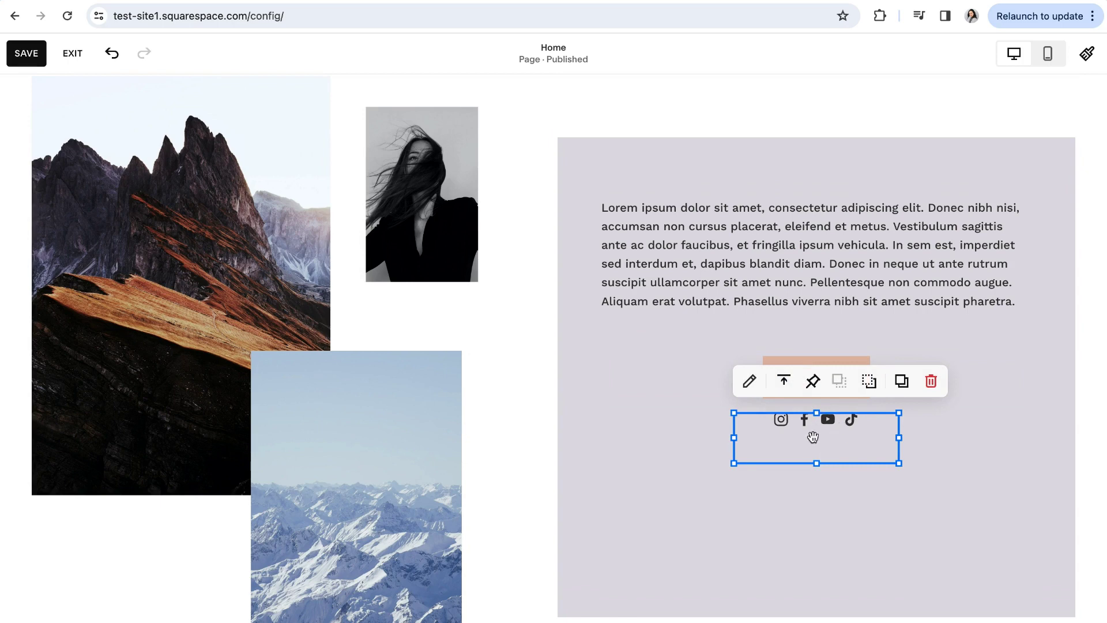
- Set the Social Links block's vertical alignment to Center, after trying Bottom and Top
{"action": "left_click", "coordinate": [791, 576]}
{"action": "scroll", "coordinate": [791, 462], "scroll_direction": "up", "scroll_amount": 1}
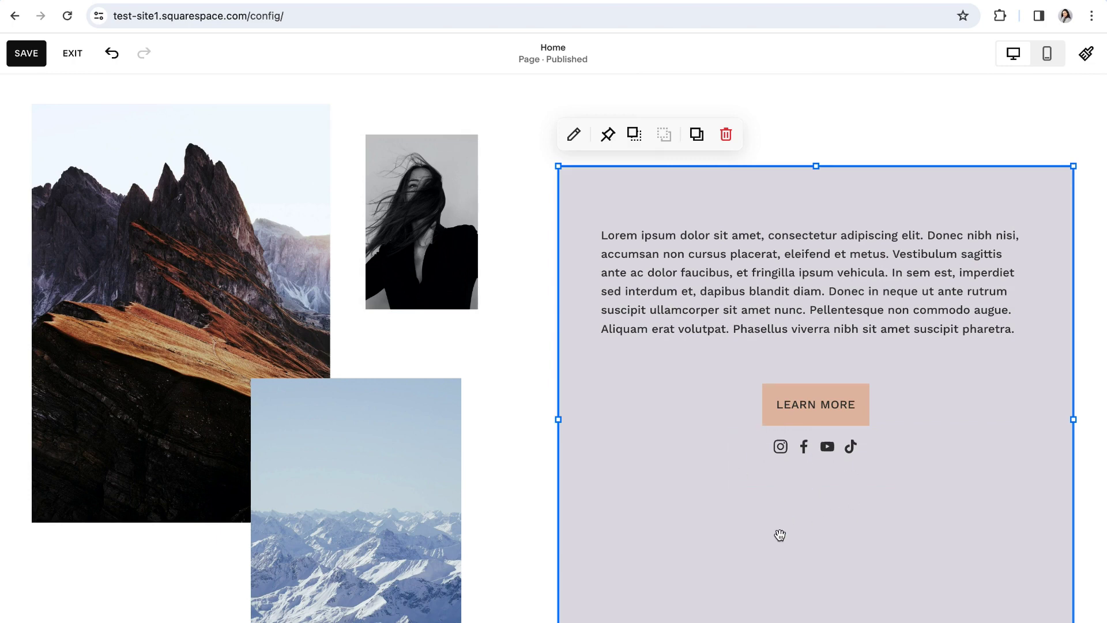
{"action": "scroll", "coordinate": [759, 533], "scroll_direction": "down", "scroll_amount": 1}
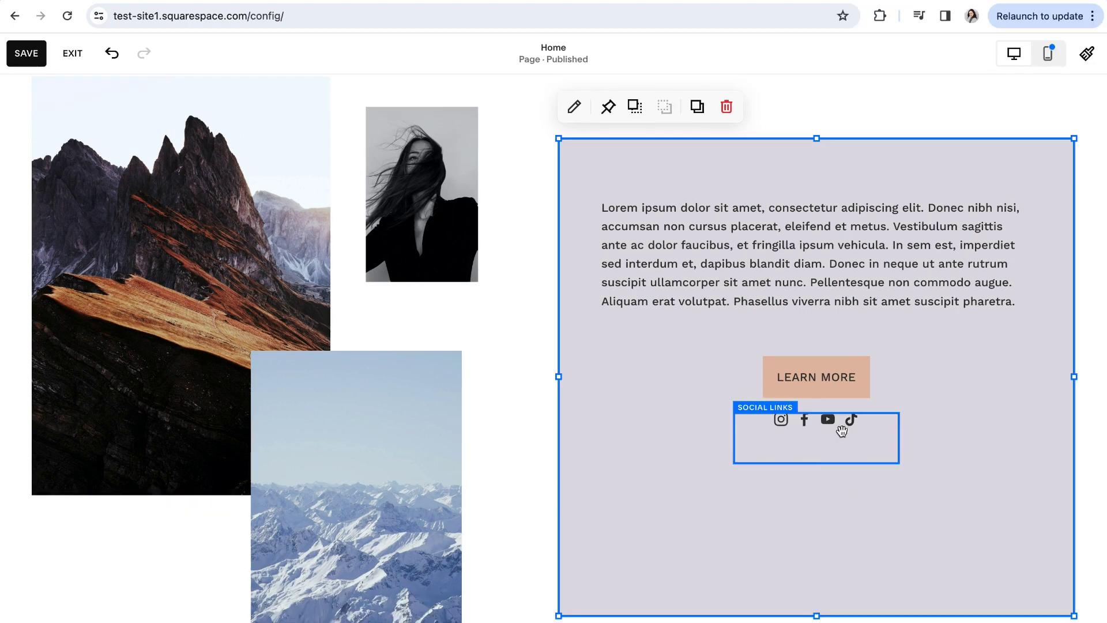
{"action": "left_click", "coordinate": [813, 449]}
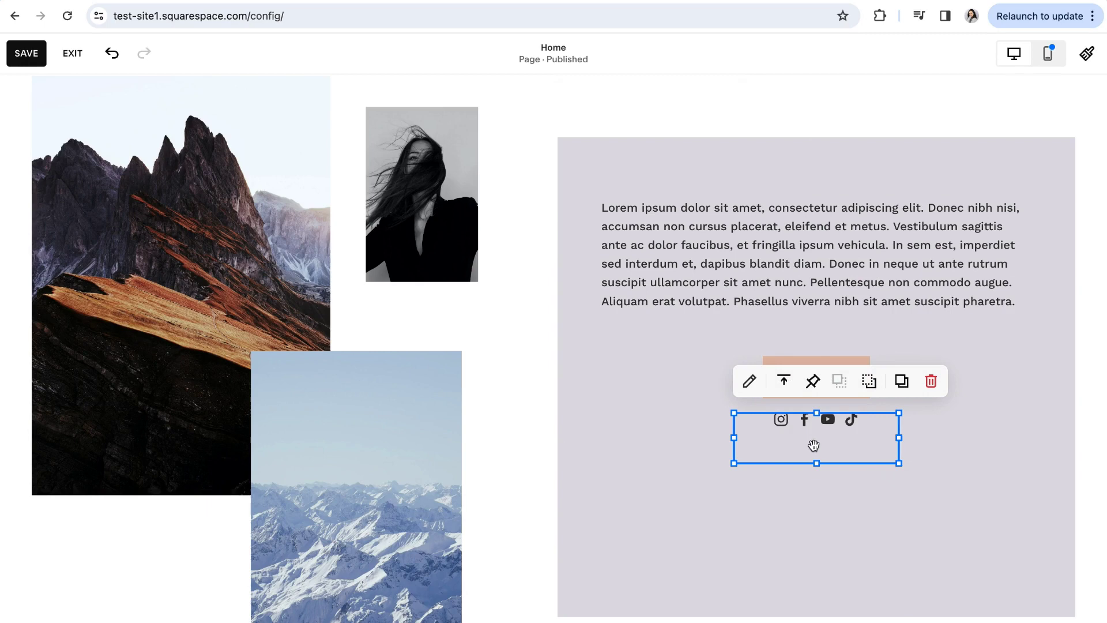
{"action": "left_click", "coordinate": [784, 381]}
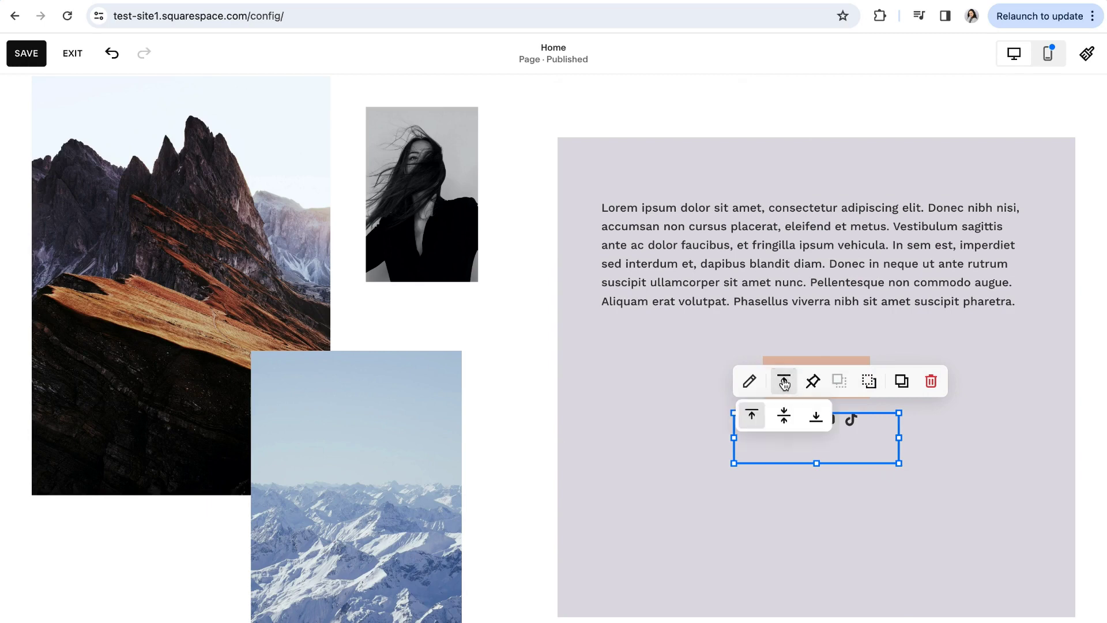
{"action": "left_click", "coordinate": [784, 422]}
{"action": "left_click", "coordinate": [816, 417]}
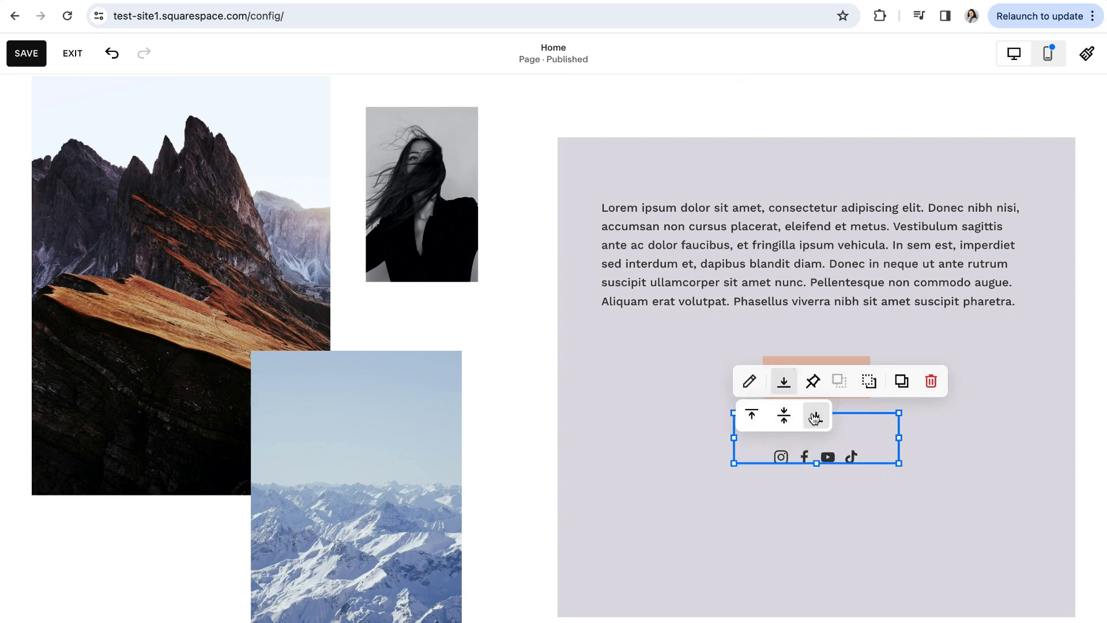
{"action": "left_click", "coordinate": [752, 415]}
{"action": "left_click", "coordinate": [783, 415]}
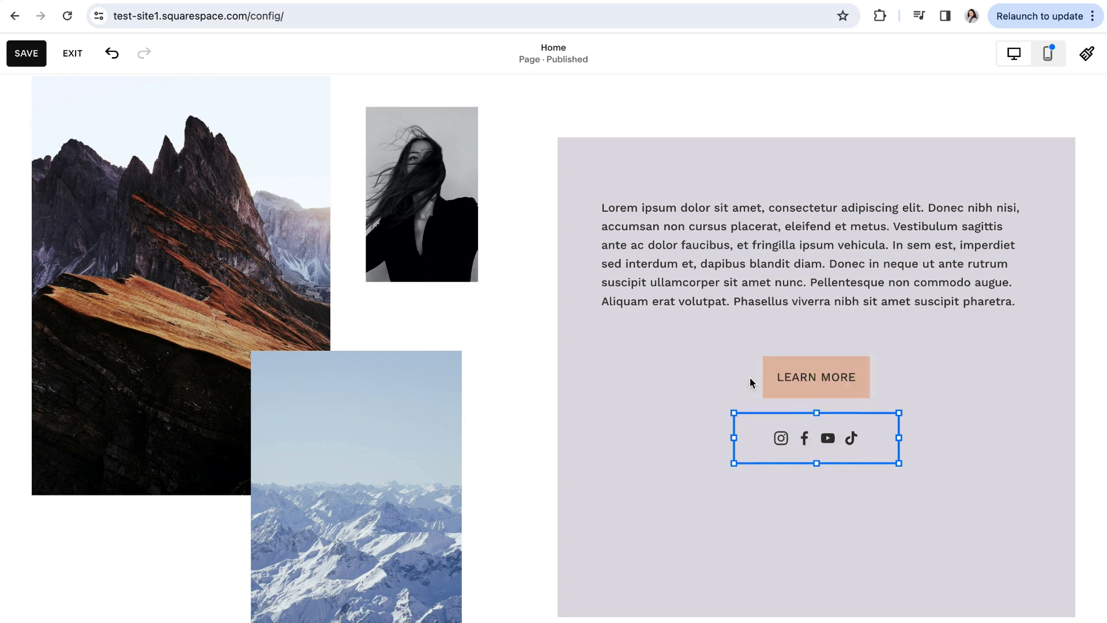
- Open the social links block settings beside the block and try reordering the four links
{"action": "left_click", "coordinate": [751, 383]}
{"action": "left_click_drag", "start_coordinate": [1001, 316], "coordinate": [614, 301]}
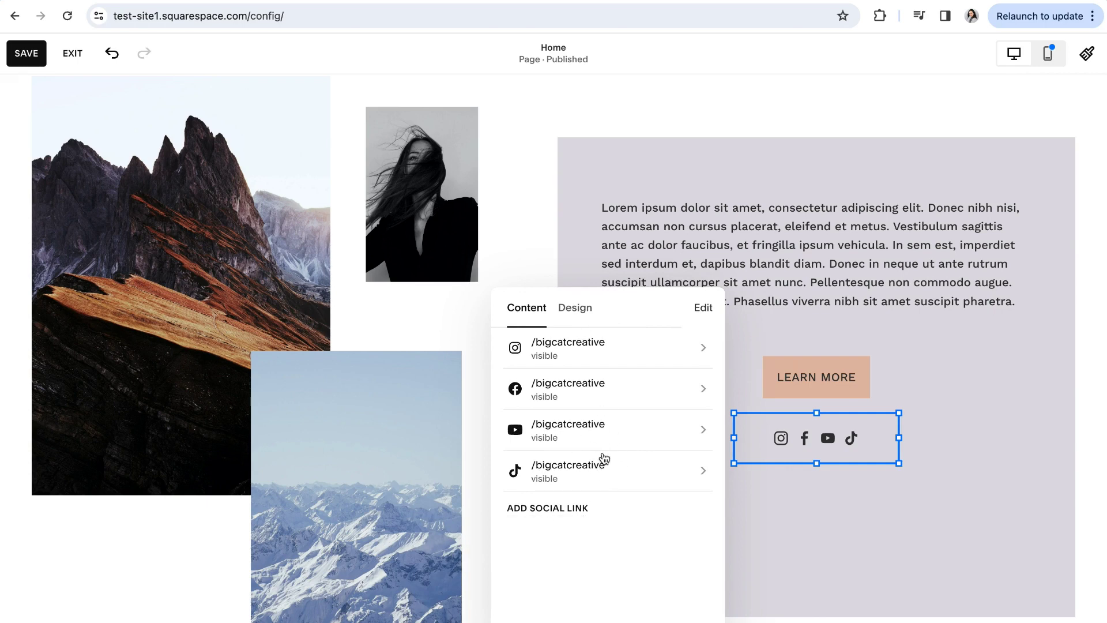
{"action": "left_click", "coordinate": [704, 308]}
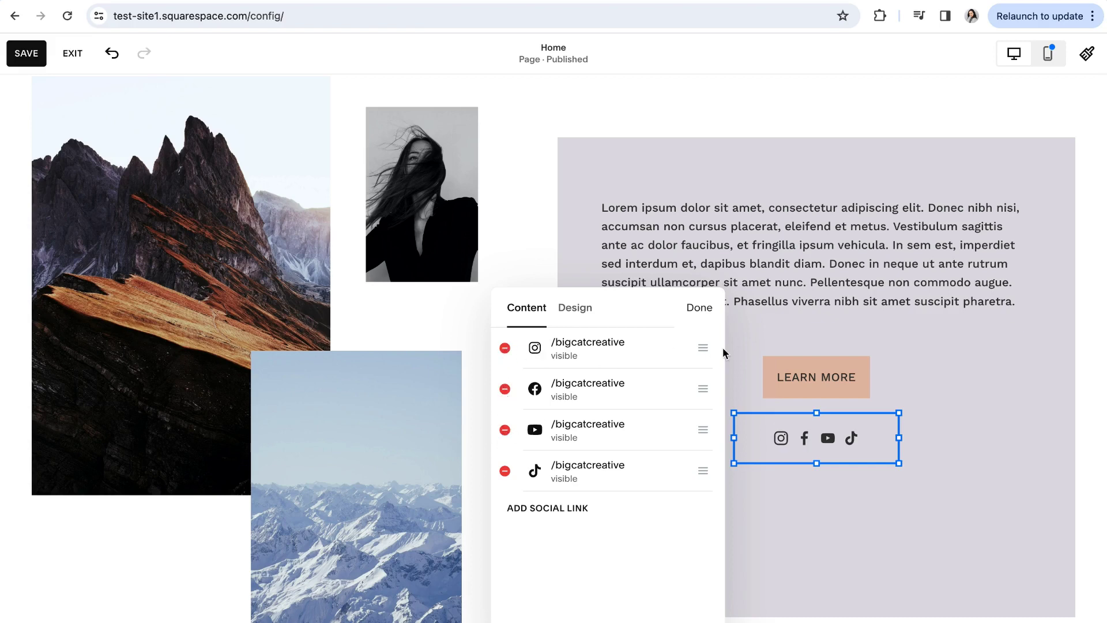
{"action": "mouse_move", "coordinate": [703, 349]}
{"action": "left_mouse_down"}
{"action": "mouse_move", "coordinate": [706, 464]}
{"action": "mouse_move", "coordinate": [710, 315]}
{"action": "mouse_move", "coordinate": [710, 346]}
{"action": "left_mouse_up"}
{"action": "left_click", "coordinate": [701, 311]}
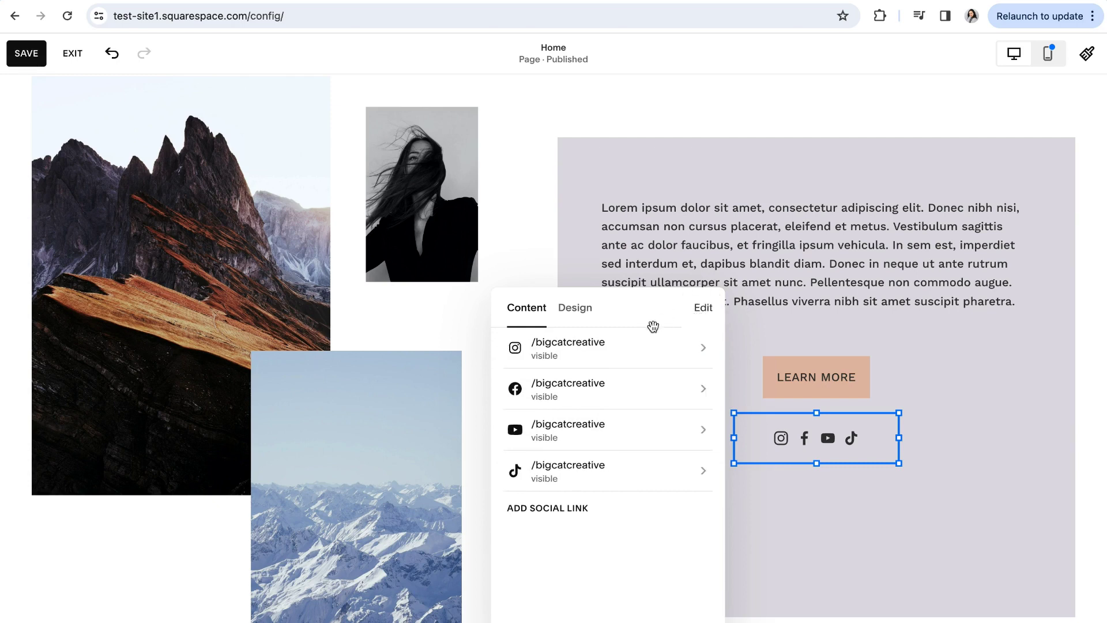
- Open the Instagram link's details and select its profile URL
{"action": "left_click", "coordinate": [577, 360]}
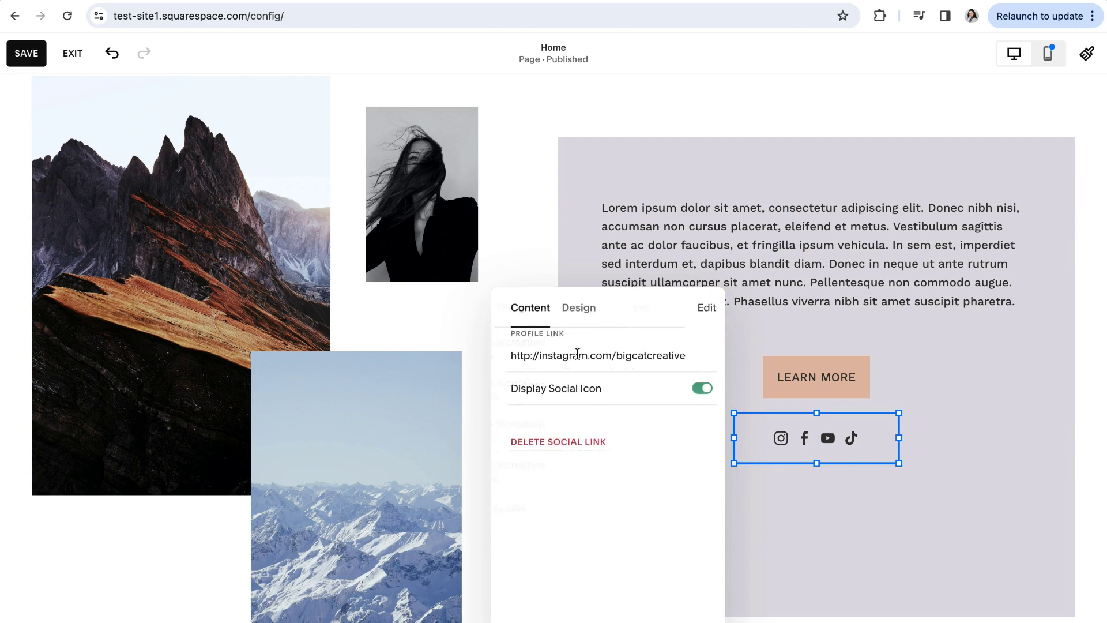
{"action": "triple_click", "coordinate": [595, 357]}
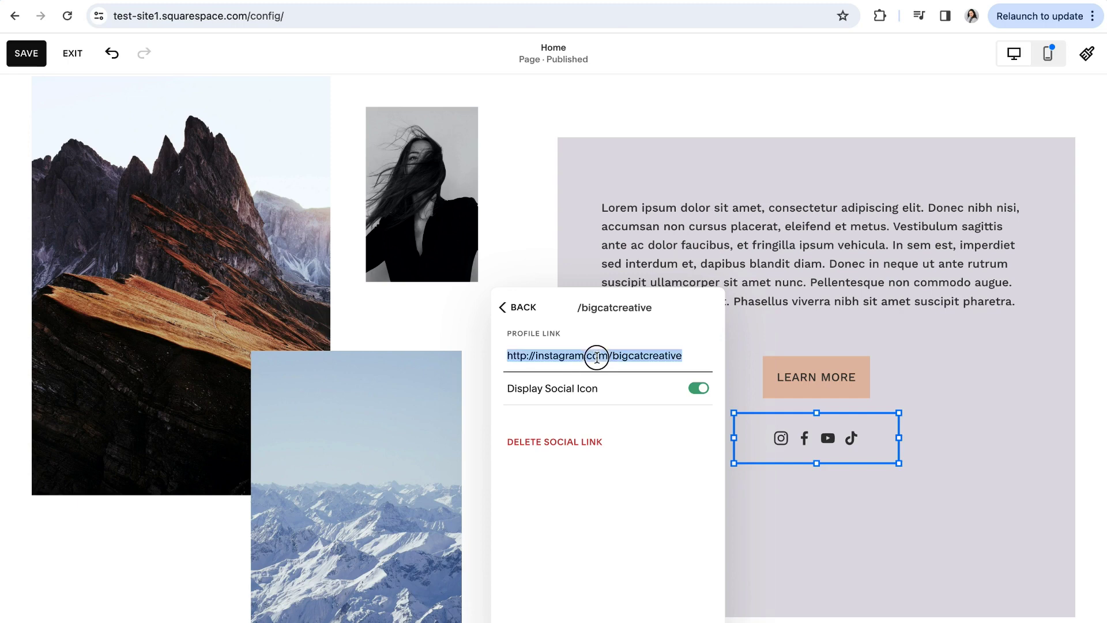
{"action": "left_click", "coordinate": [693, 356]}
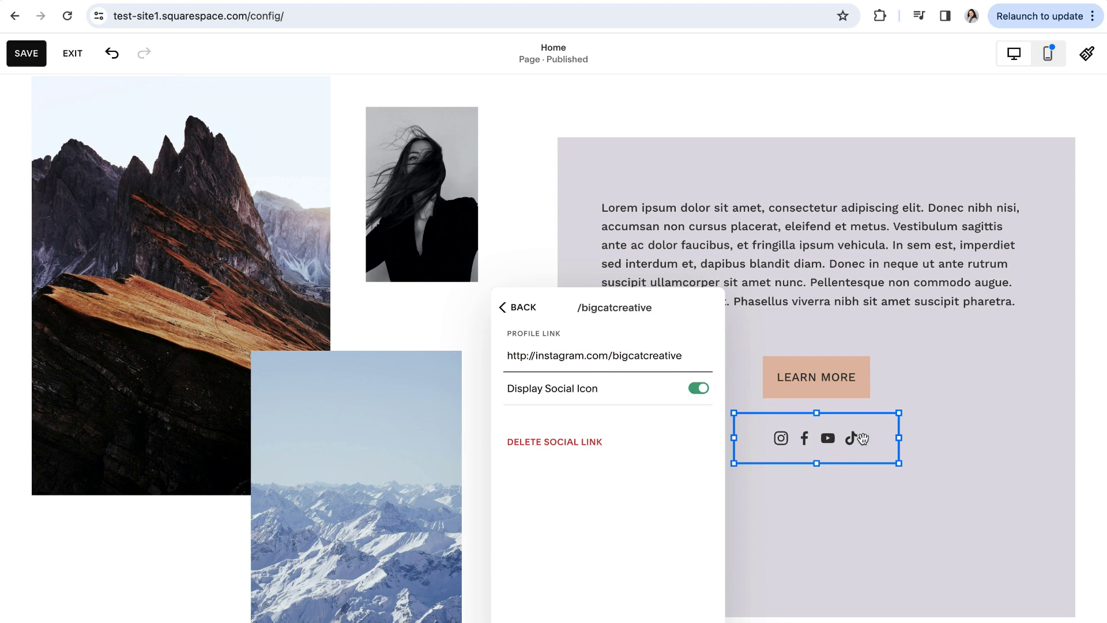
{"action": "left_click", "coordinate": [522, 311]}
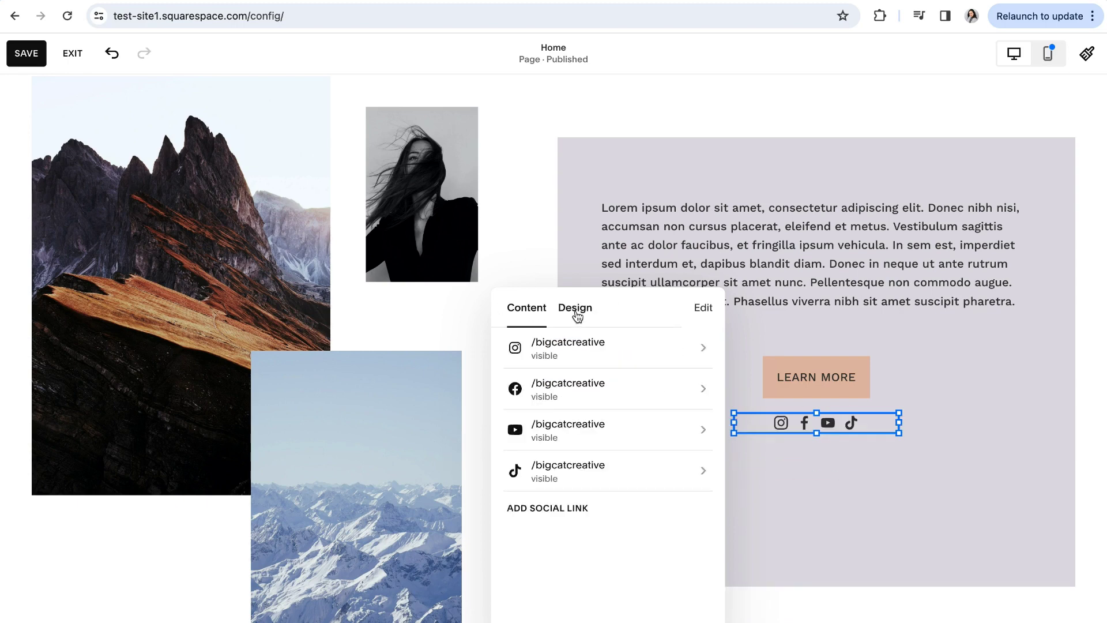
{"action": "left_click", "coordinate": [576, 312]}
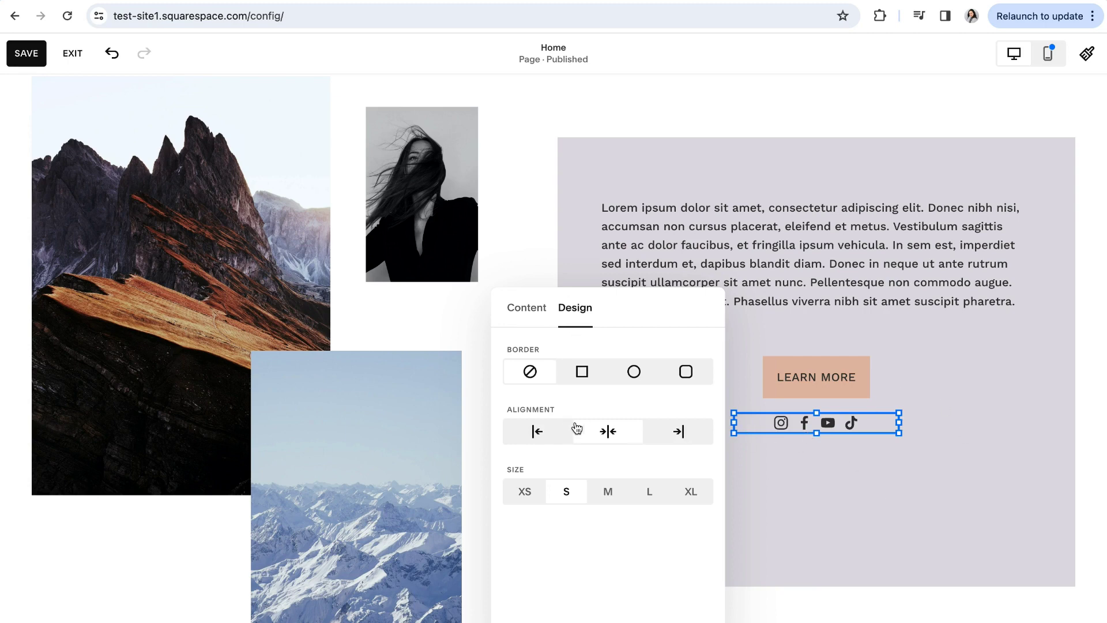
{"action": "left_click", "coordinate": [587, 347]}
{"action": "left_click", "coordinate": [582, 372]}
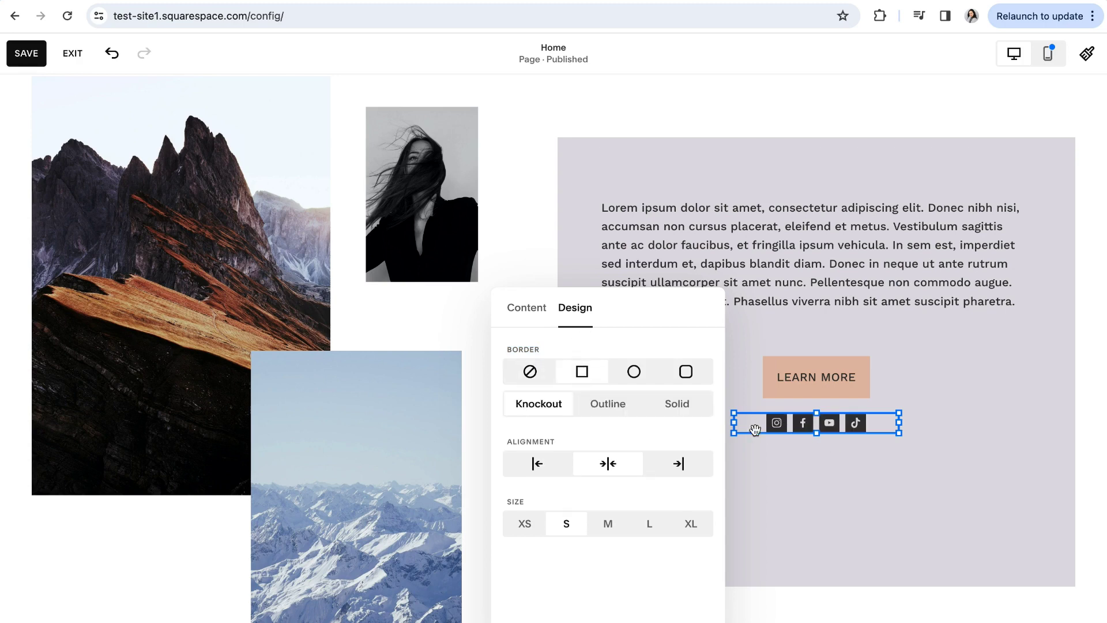
{"action": "left_click", "coordinate": [607, 403]}
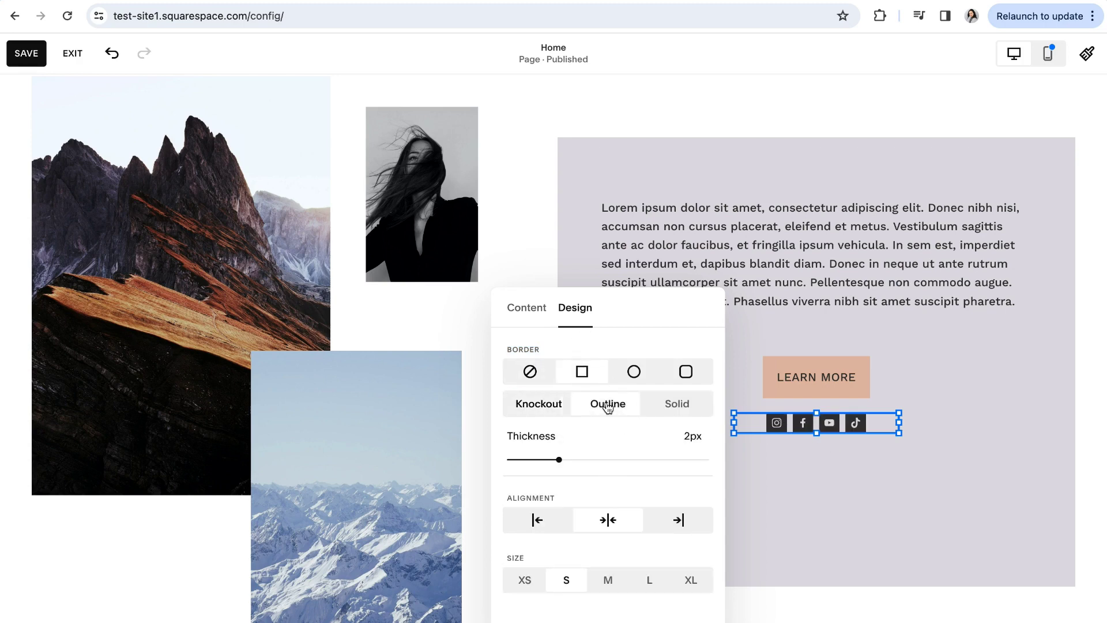
{"action": "left_click", "coordinate": [540, 405]}
{"action": "left_click", "coordinate": [634, 373]}
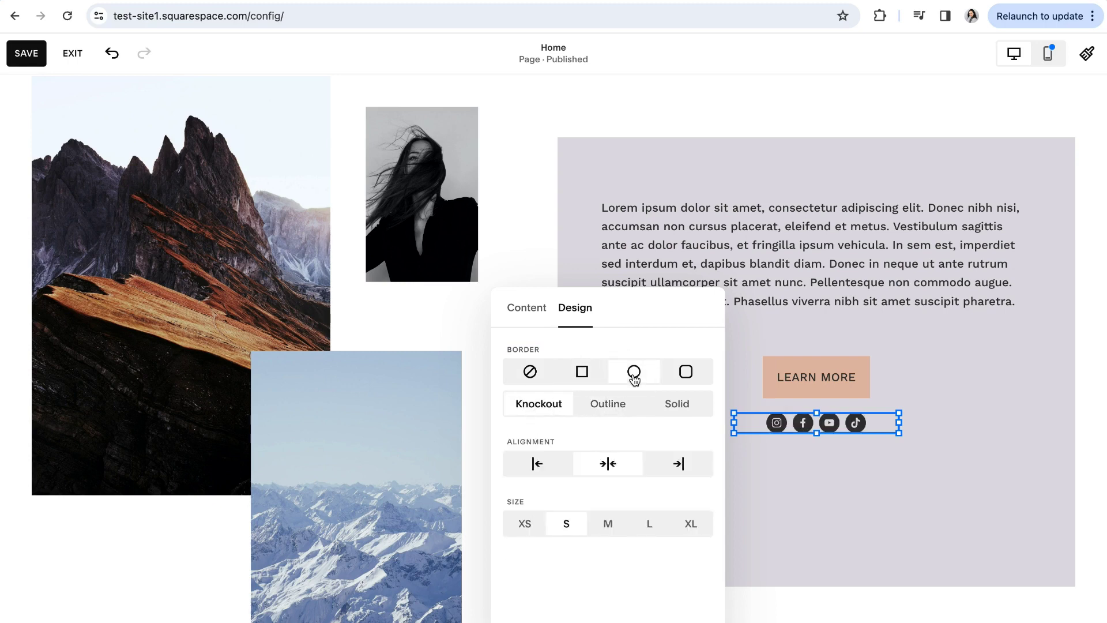
{"action": "left_click", "coordinate": [686, 373]}
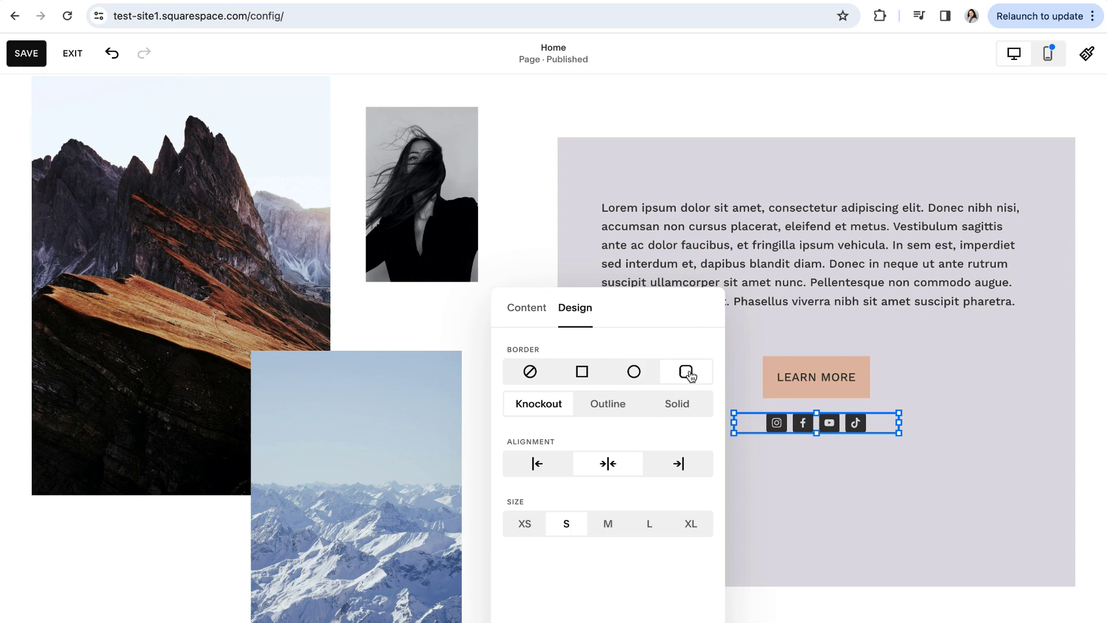
{"action": "left_click", "coordinate": [529, 373]}
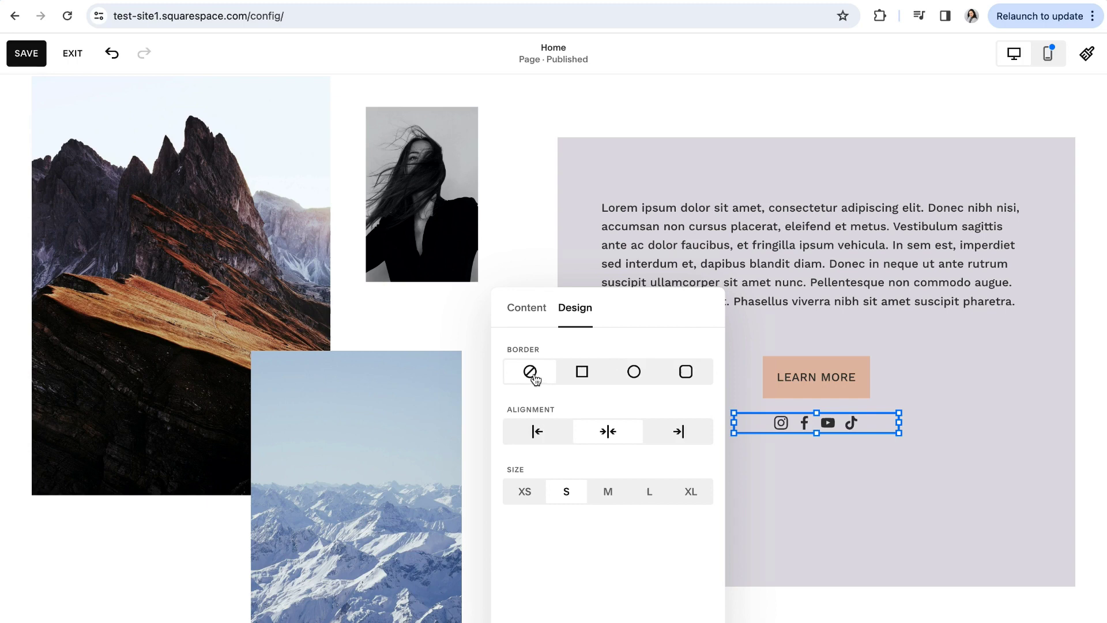
{"action": "left_click", "coordinate": [536, 433]}
{"action": "left_click", "coordinate": [679, 431]}
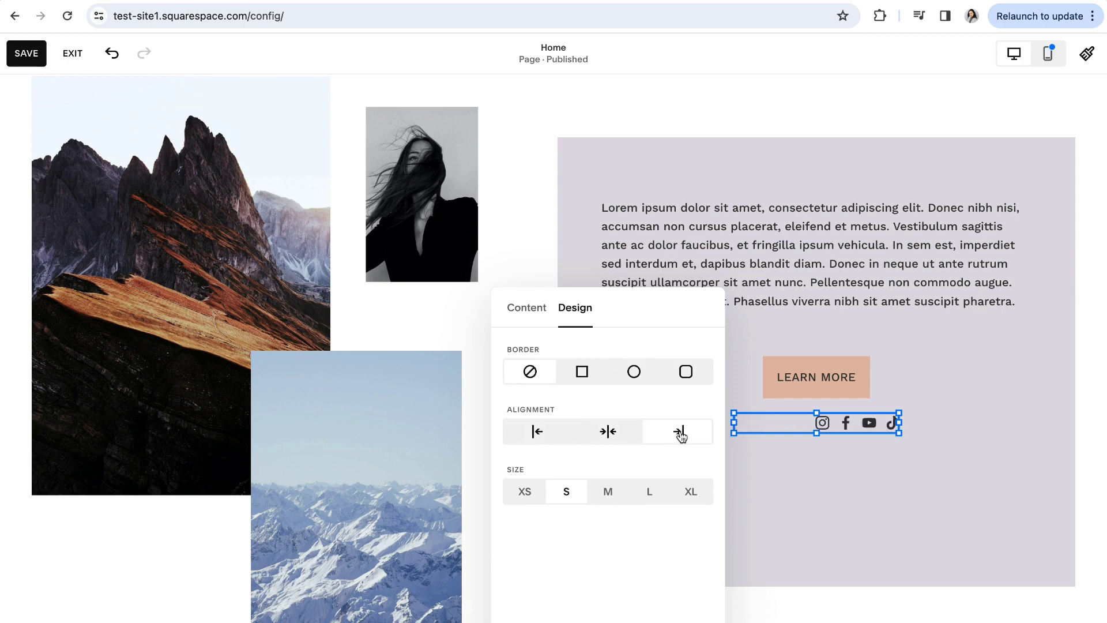
{"action": "left_click", "coordinate": [609, 433]}
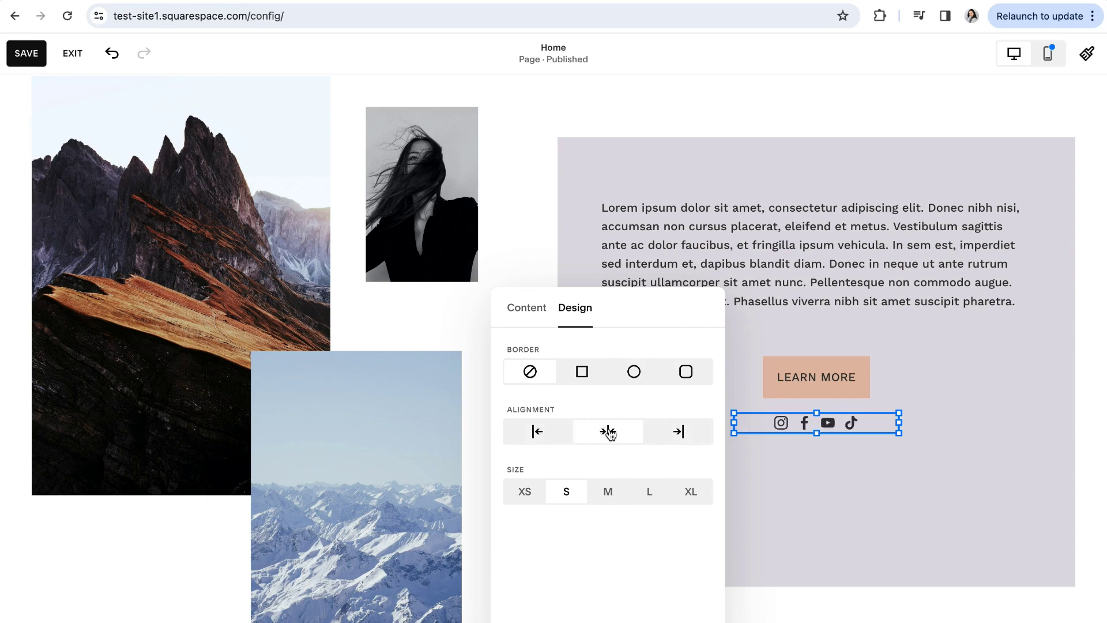
{"action": "left_click", "coordinate": [526, 492]}
{"action": "left_click", "coordinate": [617, 493]}
{"action": "left_click", "coordinate": [639, 494]}
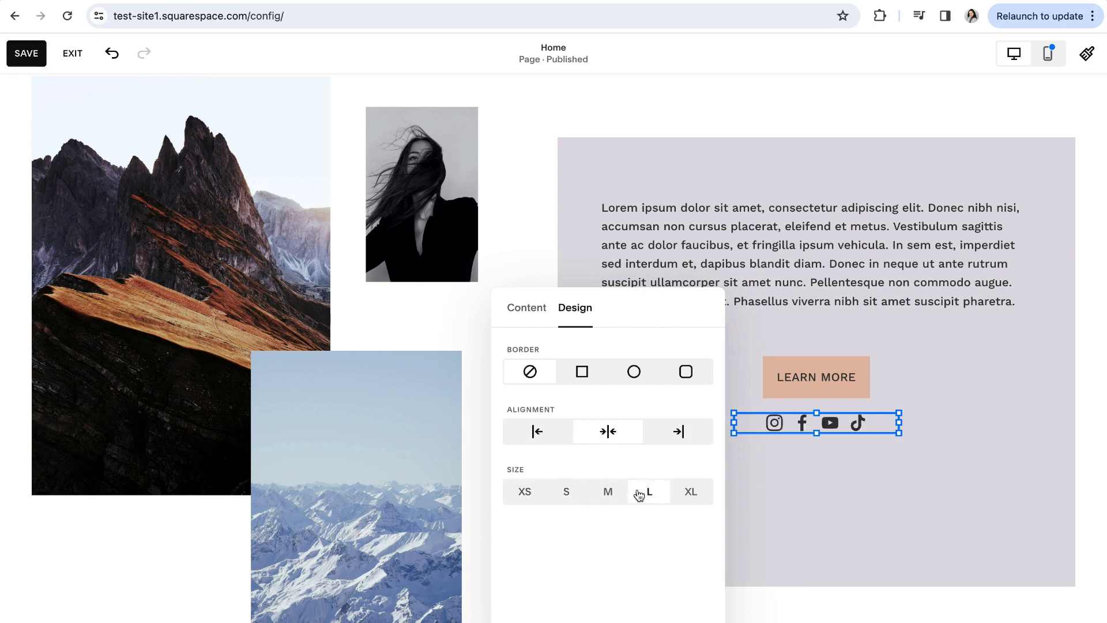
{"action": "left_click", "coordinate": [684, 495]}
{"action": "left_click", "coordinate": [564, 494]}
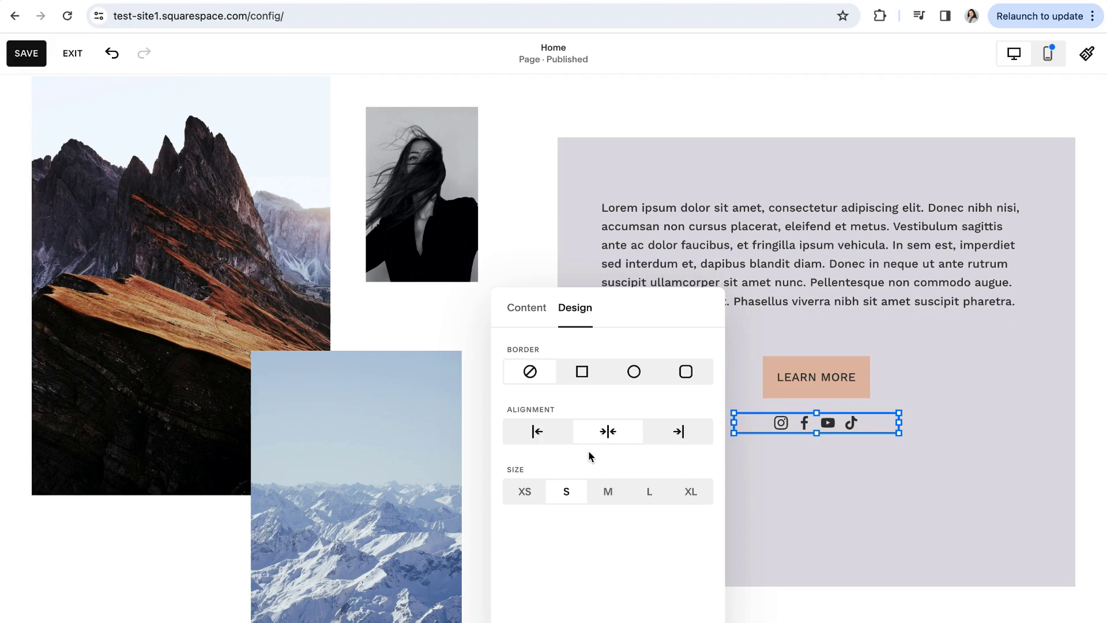
{"action": "left_click", "coordinate": [527, 309]}
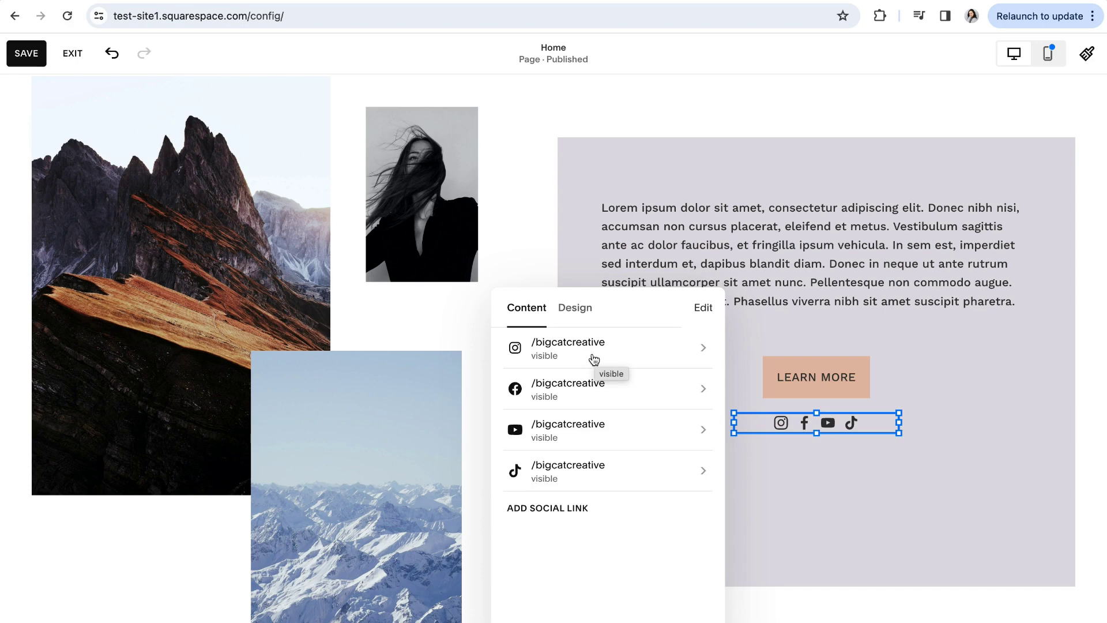
- Close the social links block settings and open Site Styles > Colors to view section themes
{"action": "left_click", "coordinate": [577, 309]}
{"action": "left_click", "coordinate": [827, 528]}
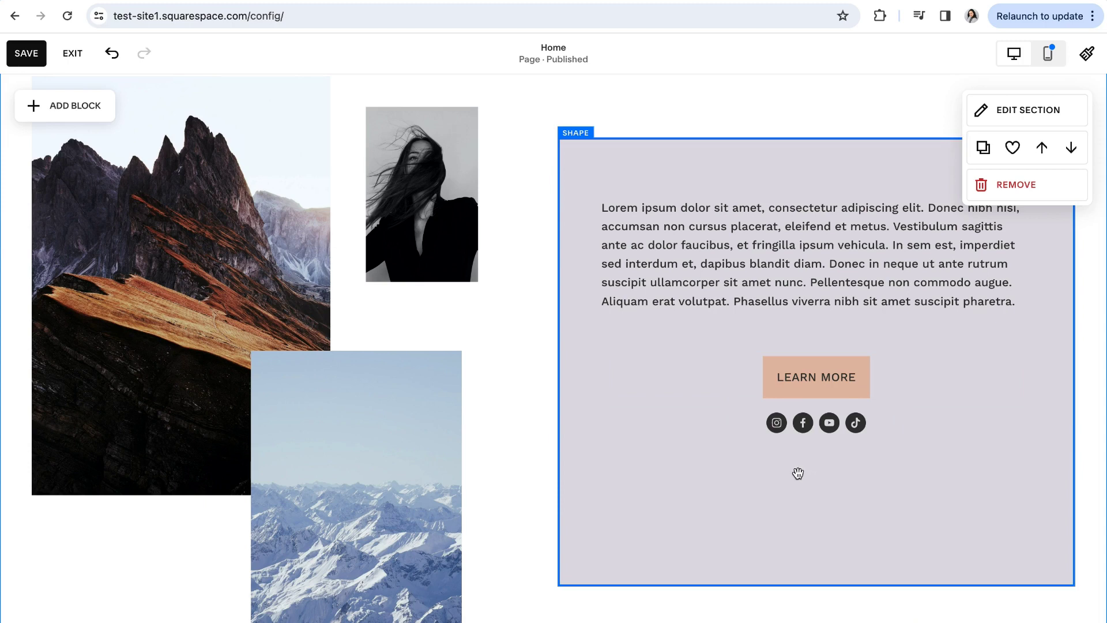
{"action": "scroll", "coordinate": [804, 473], "scroll_direction": "up", "scroll_amount": 1}
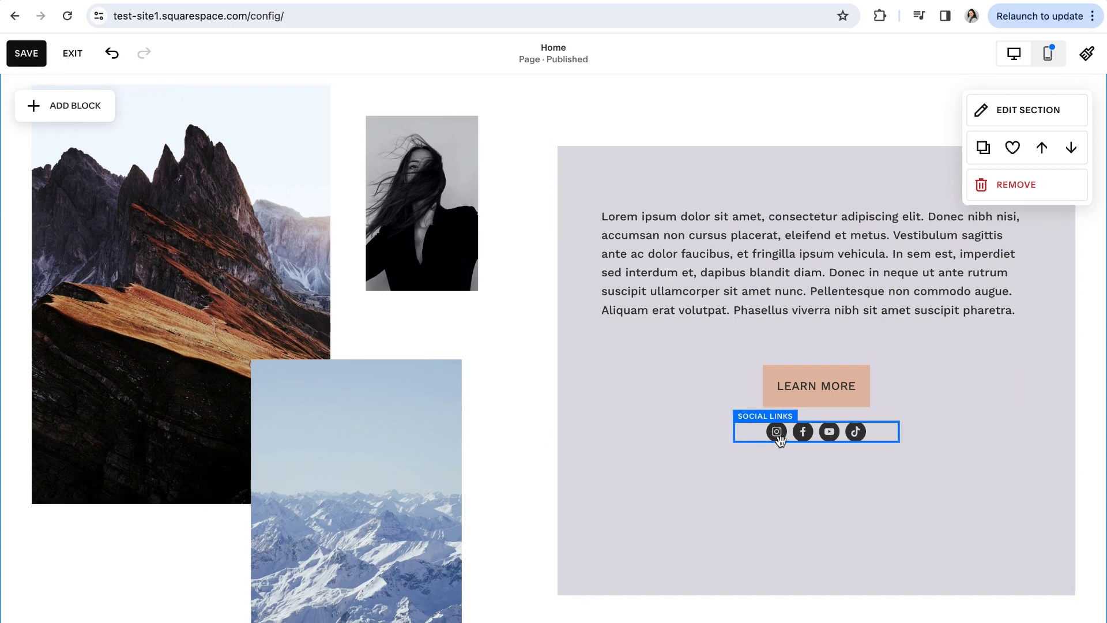
{"action": "left_click", "coordinate": [1089, 55]}
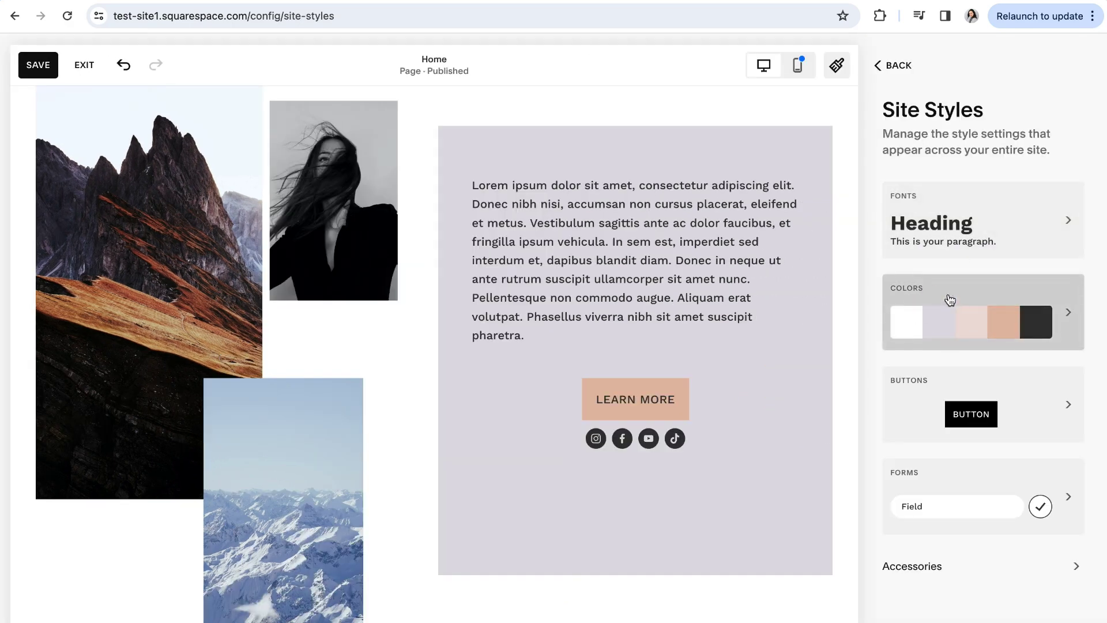
{"action": "left_click", "coordinate": [950, 300]}
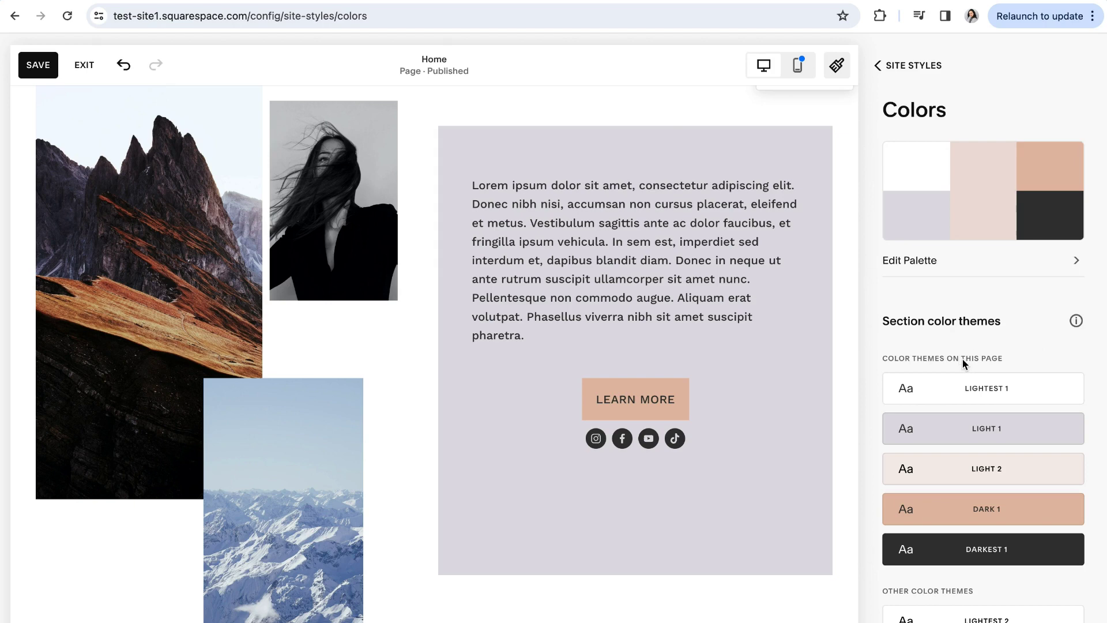
{"action": "scroll", "coordinate": [963, 358], "scroll_direction": "down", "scroll_amount": 5}
{"action": "scroll", "coordinate": [963, 358], "scroll_direction": "up", "scroll_amount": 5}
{"action": "scroll", "coordinate": [705, 466], "scroll_direction": "up", "scroll_amount": 2}
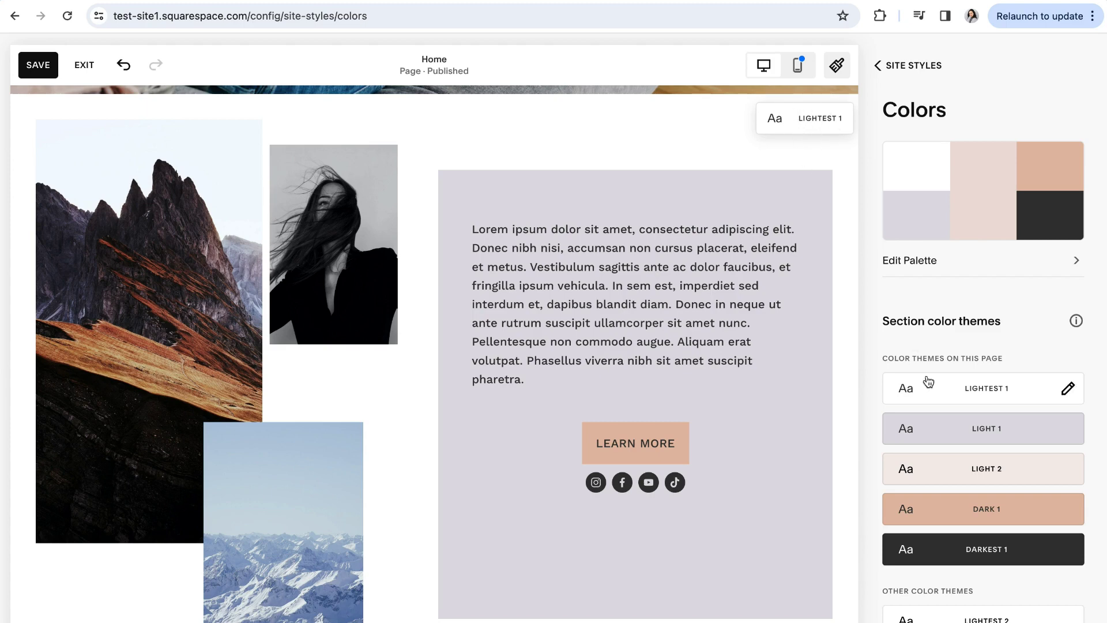
- Open the Lightest 1 colour theme and scroll to its Social Links Block settings
{"action": "left_click", "coordinate": [975, 395]}
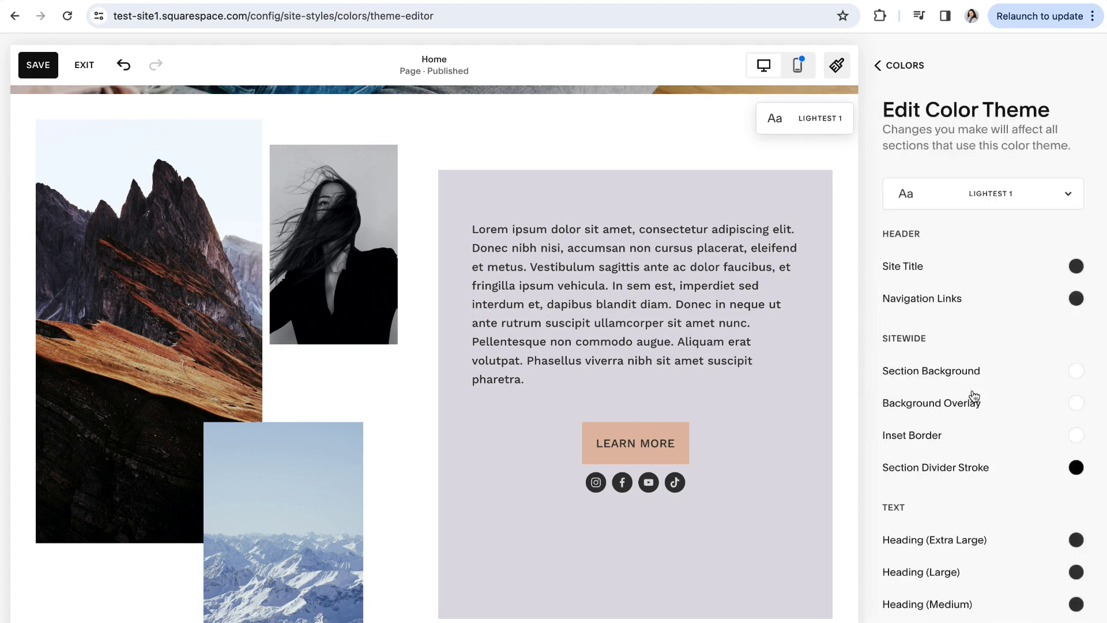
{"action": "scroll", "coordinate": [1068, 165], "scroll_direction": "down", "scroll_amount": 4}
{"action": "left_click_drag", "start_coordinate": [1103, 122], "coordinate": [1055, 621]}
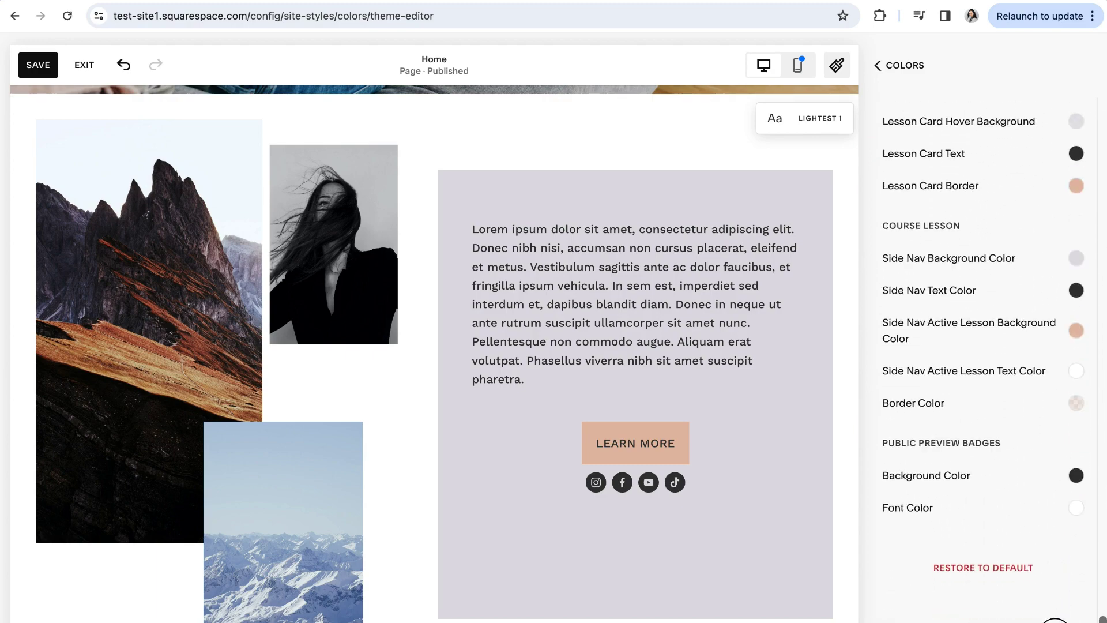
{"action": "scroll", "coordinate": [982, 409], "scroll_direction": "up", "scroll_amount": 20}
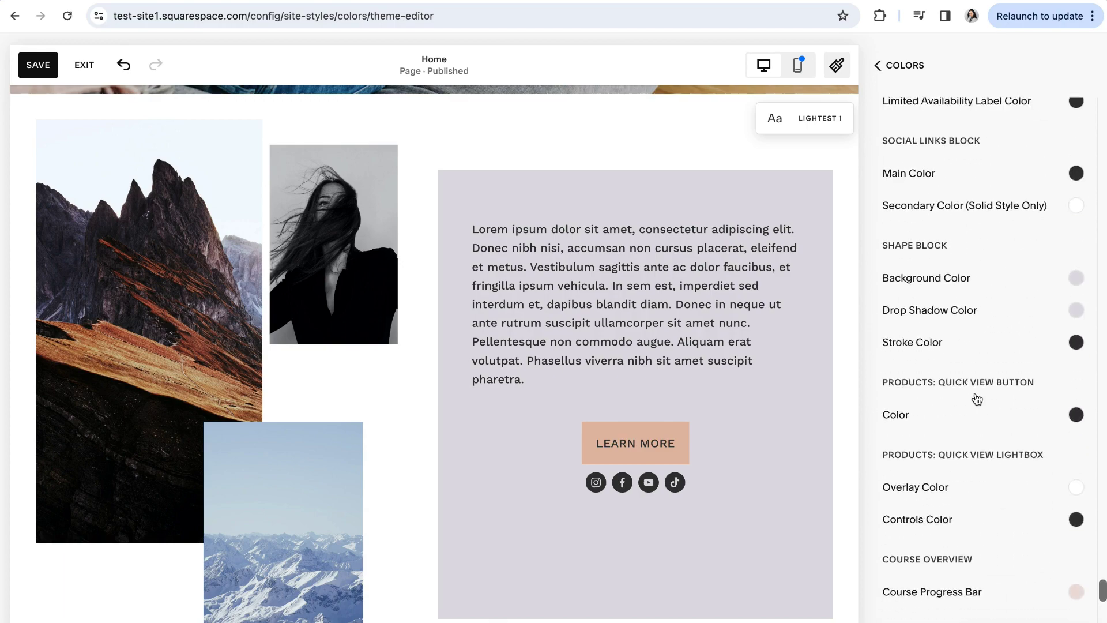
{"action": "scroll", "coordinate": [981, 445], "scroll_direction": "up", "scroll_amount": 3}
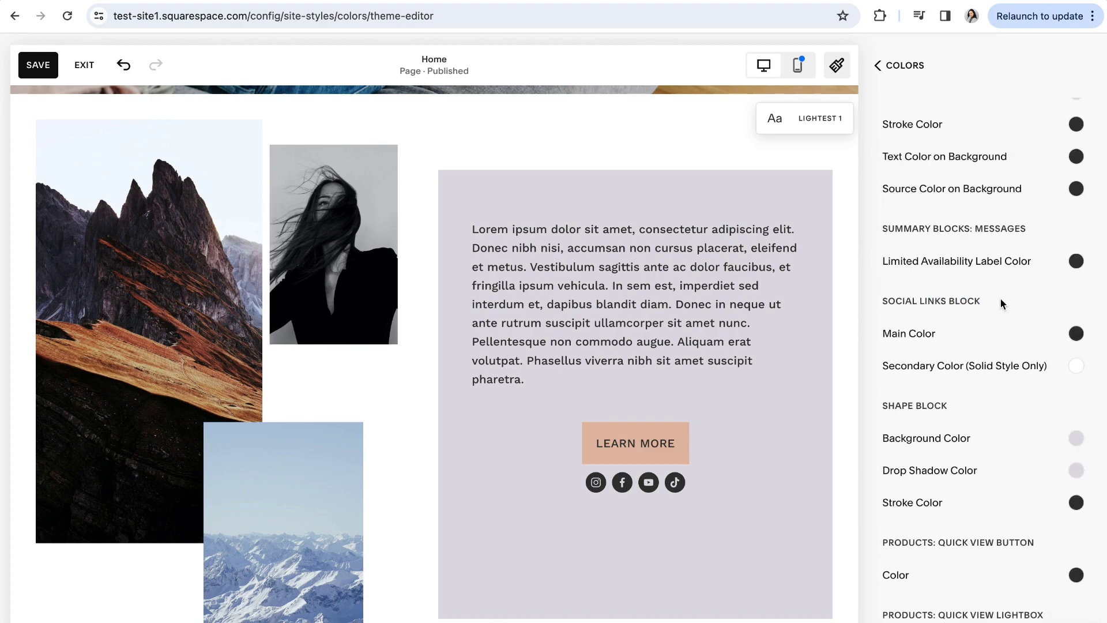
- Set the Social Links Block main colour to a custom purple and save
{"action": "left_click", "coordinate": [1076, 335]}
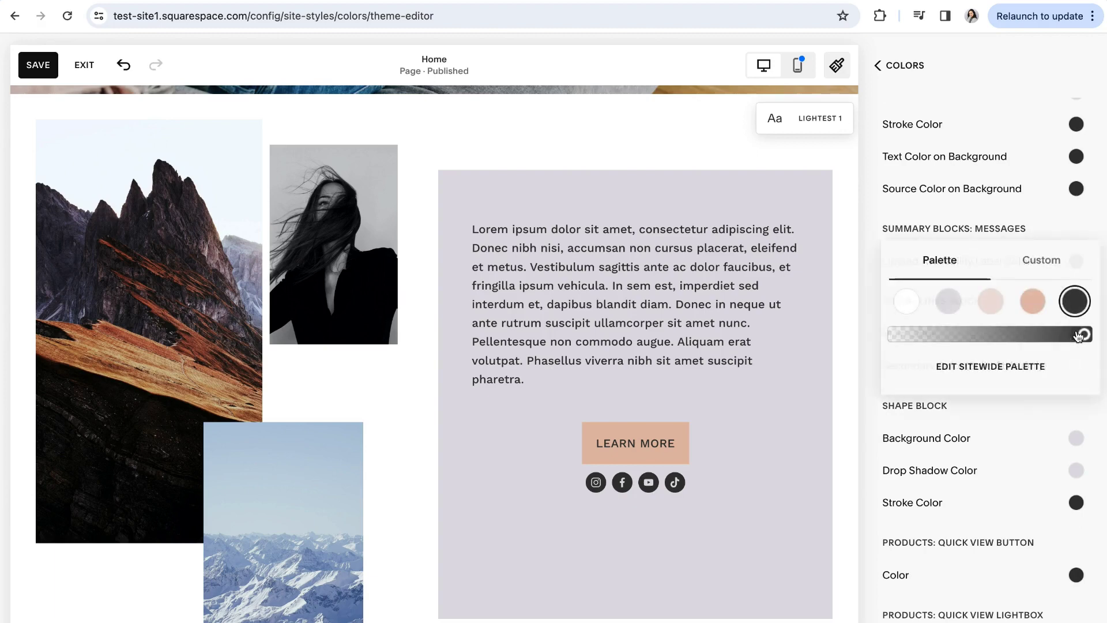
{"action": "left_click", "coordinate": [1032, 307]}
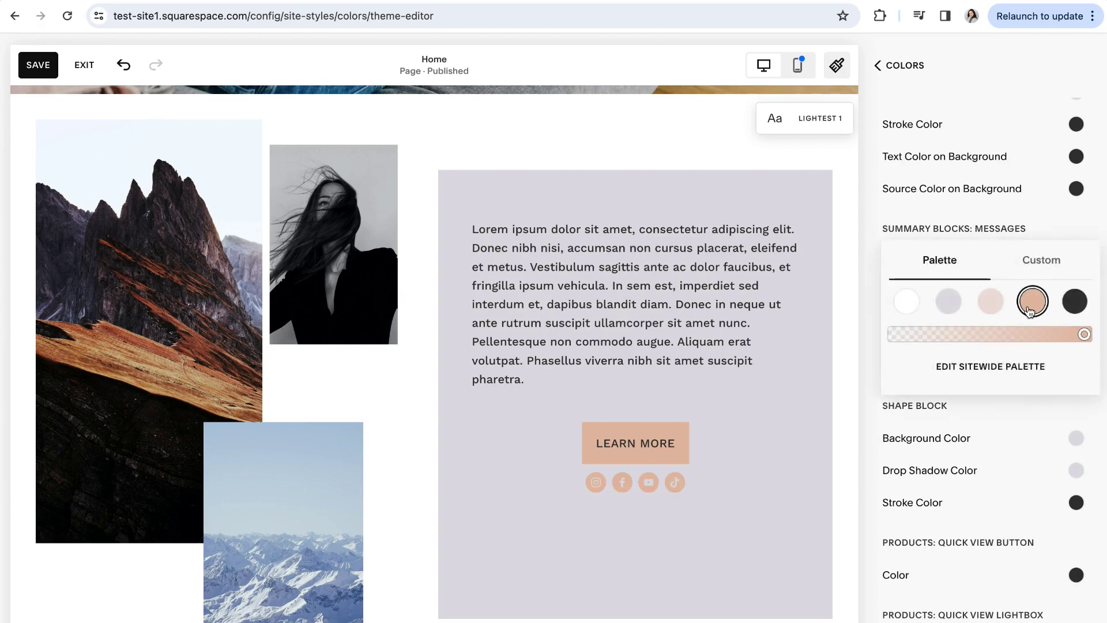
{"action": "left_click", "coordinate": [994, 311]}
{"action": "left_click", "coordinate": [951, 309]}
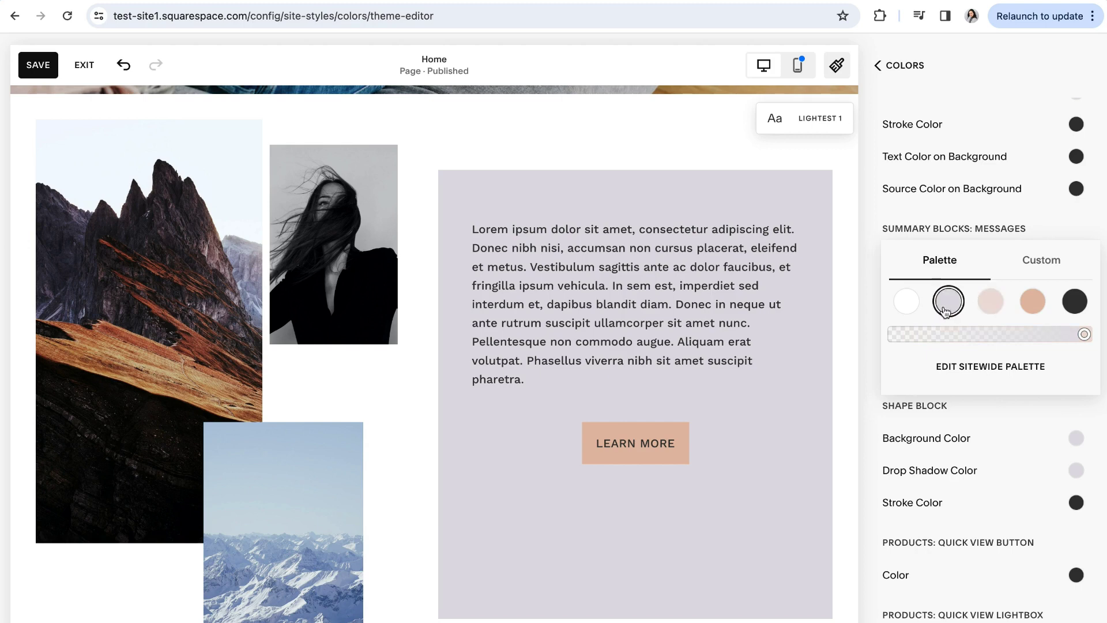
{"action": "left_click", "coordinate": [905, 306]}
{"action": "left_click", "coordinate": [1041, 261]}
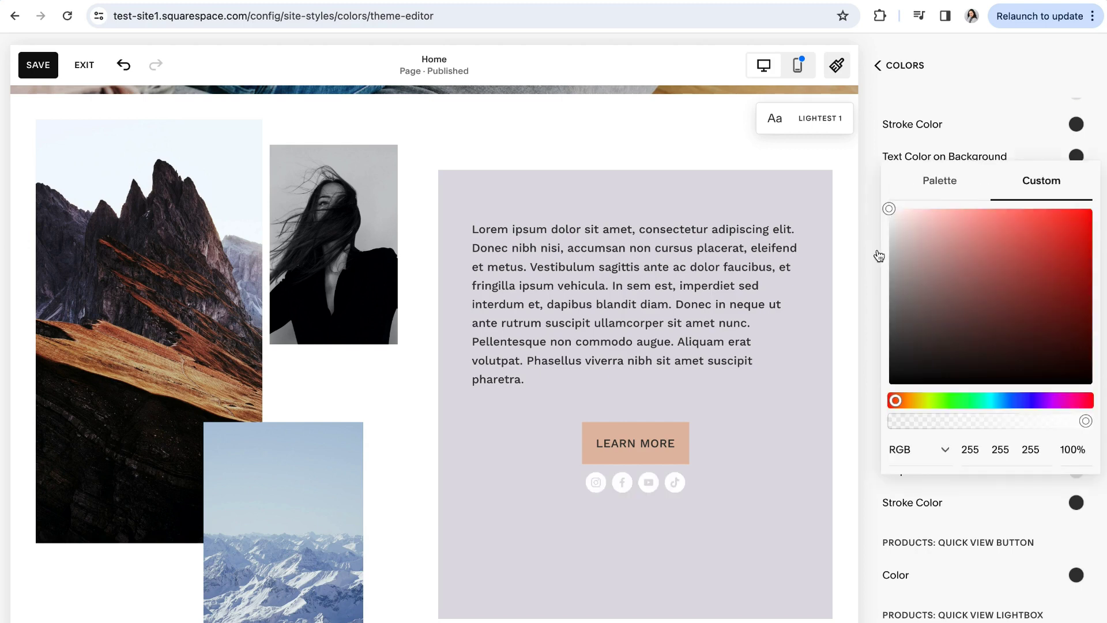
{"action": "left_click_drag", "start_coordinate": [889, 211], "coordinate": [963, 237]}
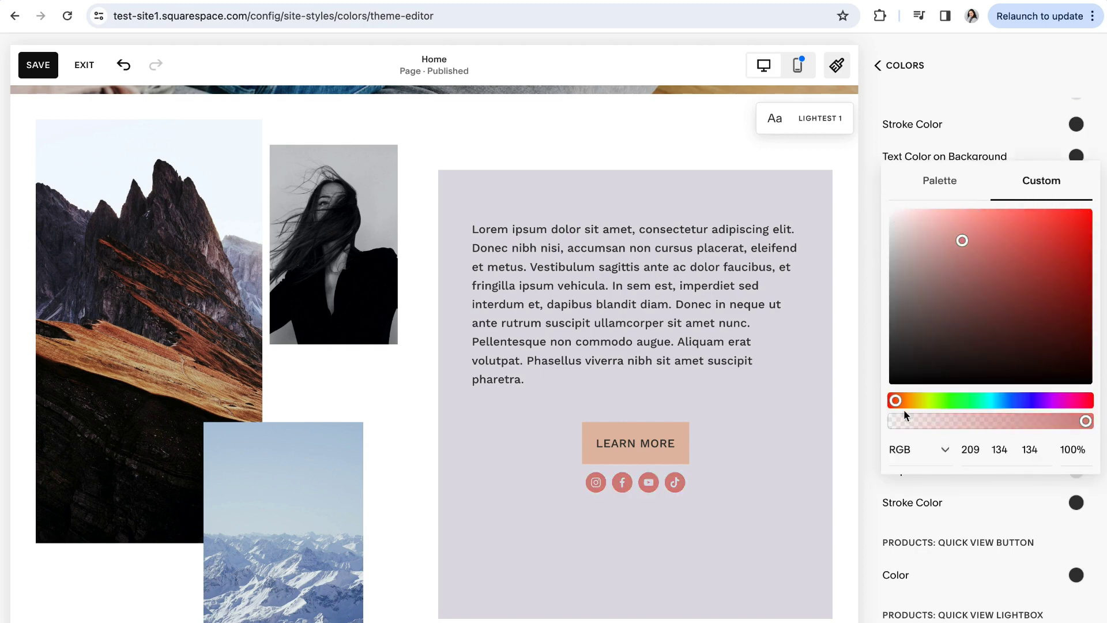
{"action": "left_click_drag", "start_coordinate": [1022, 406], "coordinate": [1047, 401]}
{"action": "left_click", "coordinate": [853, 295]}
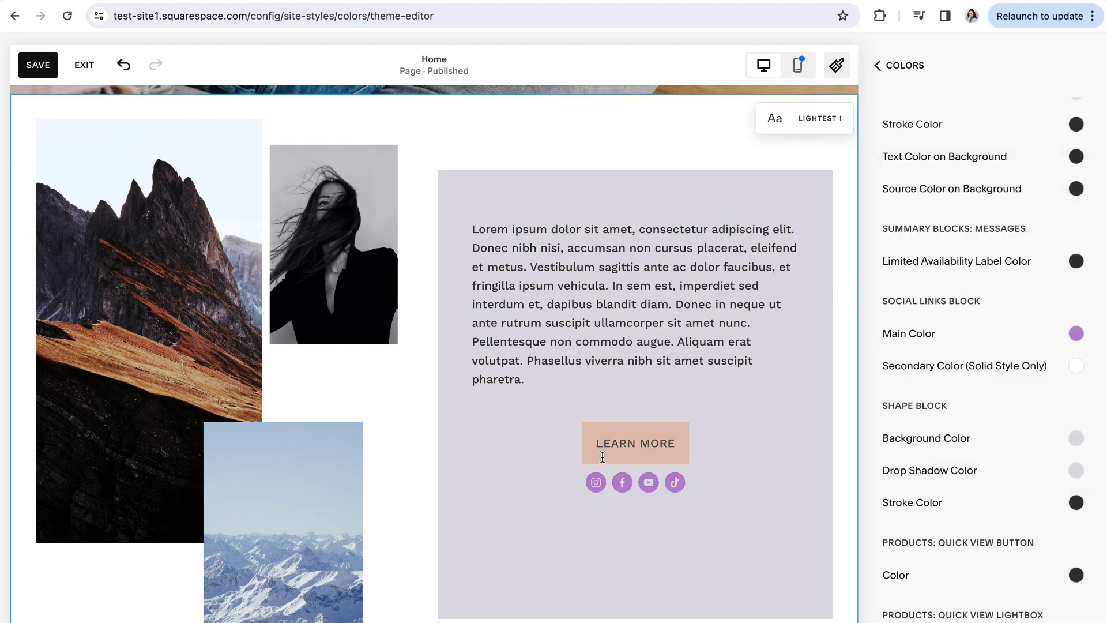
{"action": "left_click", "coordinate": [38, 66]}
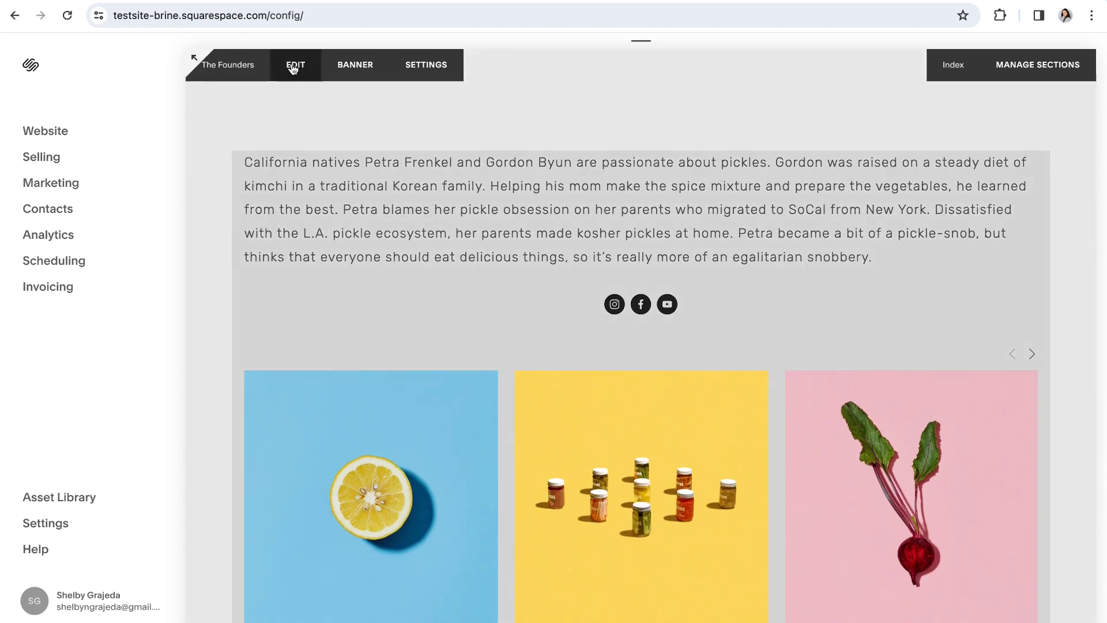
- Edit The Founders section and open its social links block settings
{"action": "left_click", "coordinate": [295, 65]}
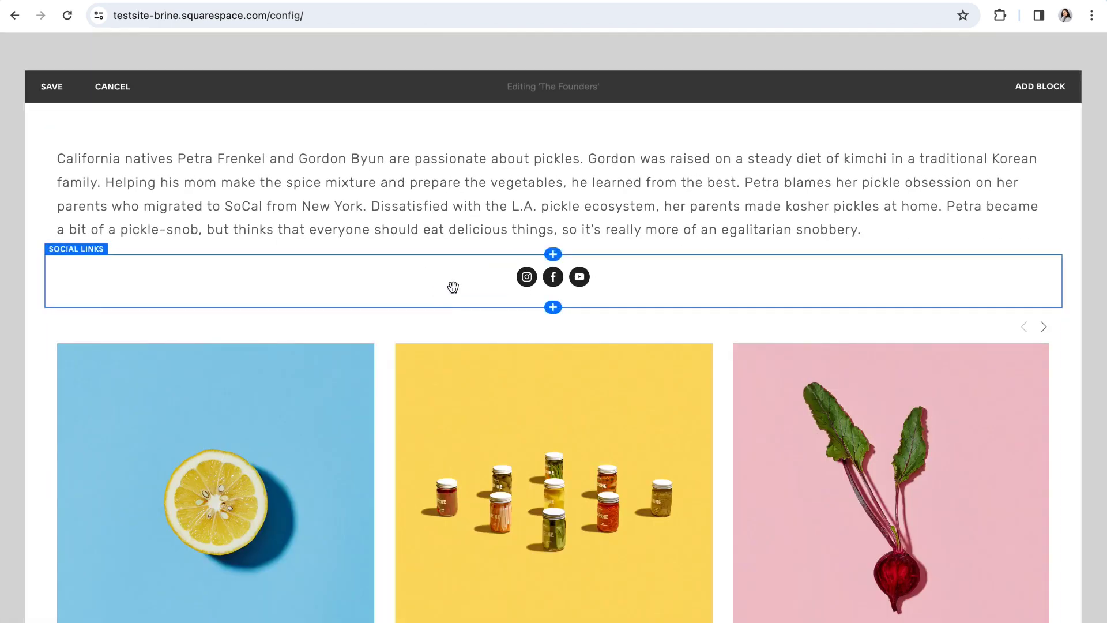
{"action": "left_click", "coordinate": [452, 287]}
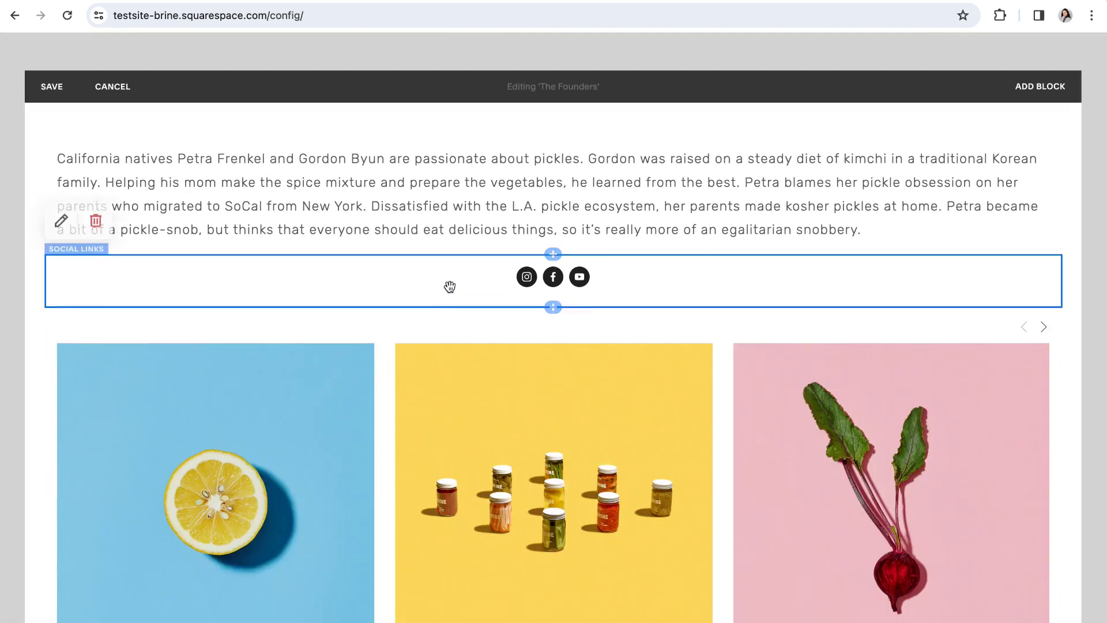
{"action": "left_click", "coordinate": [60, 220]}
- Set The Founders social icon colour to Standard, after trying Light and Dark, and save
{"action": "left_click_drag", "start_coordinate": [967, 318], "coordinate": [910, 249]}
{"action": "left_click", "coordinate": [893, 263]}
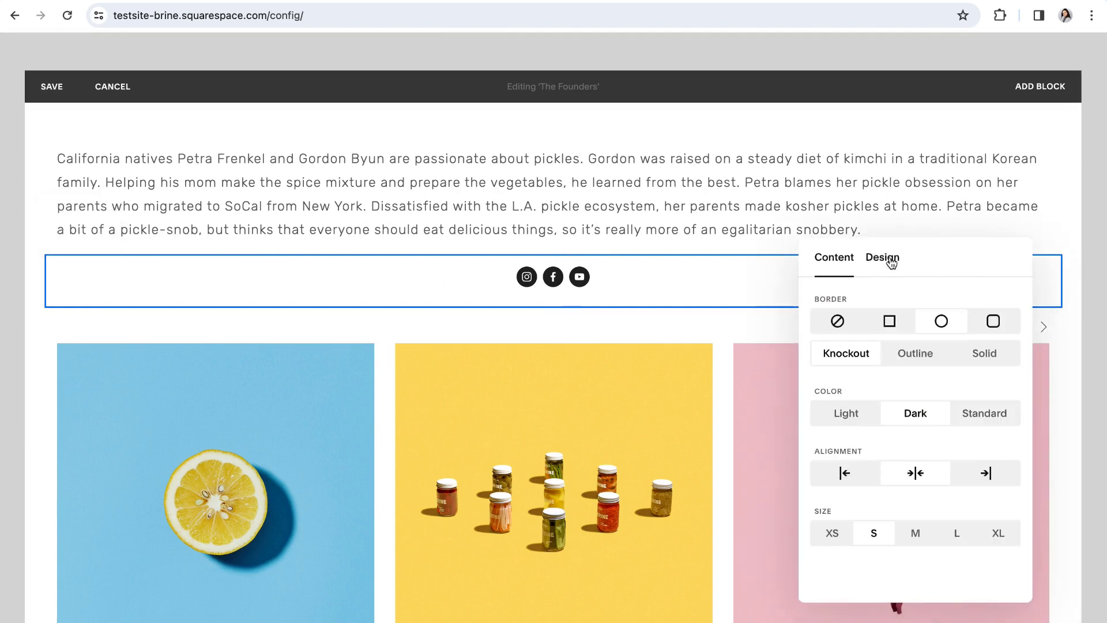
{"action": "left_click_drag", "start_coordinate": [852, 396], "coordinate": [810, 396]}
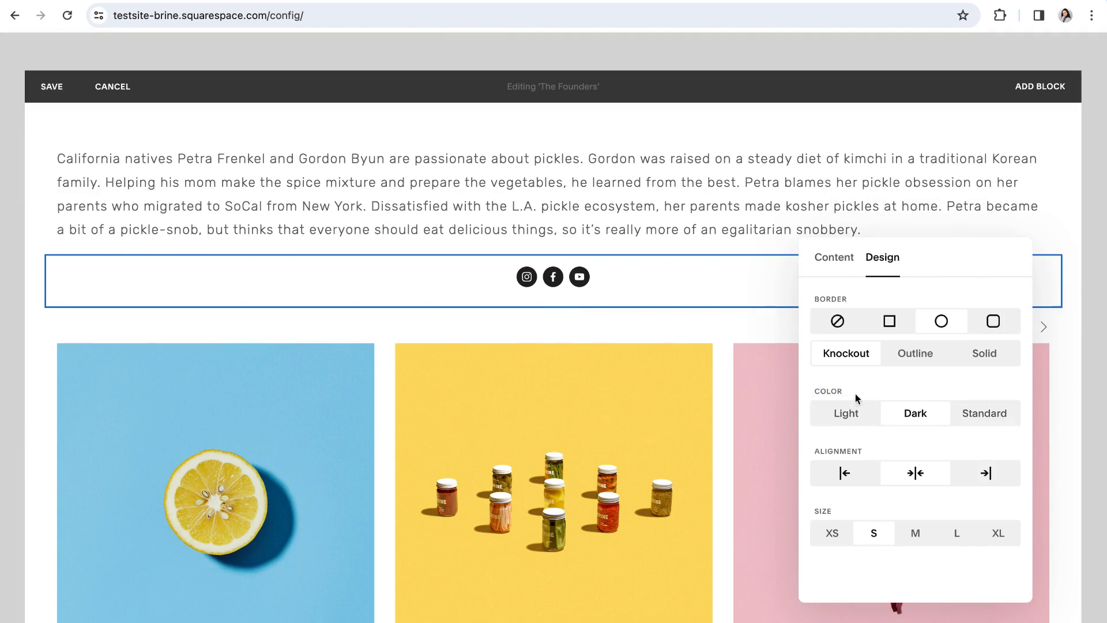
{"action": "left_click", "coordinate": [844, 416]}
{"action": "left_click", "coordinate": [844, 416]}
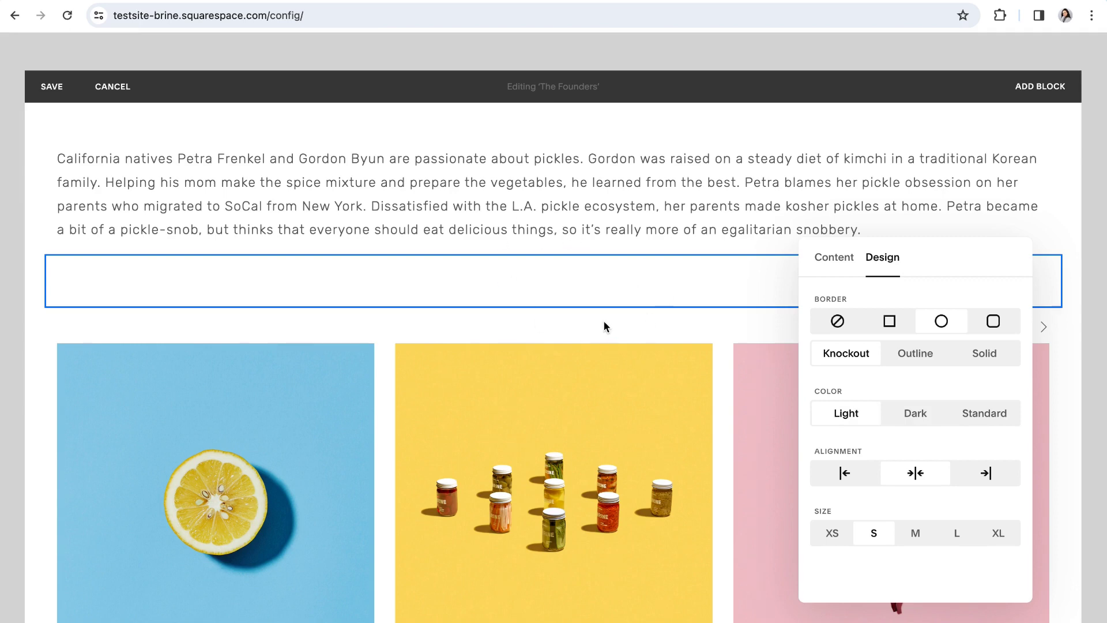
{"action": "left_click", "coordinate": [923, 415]}
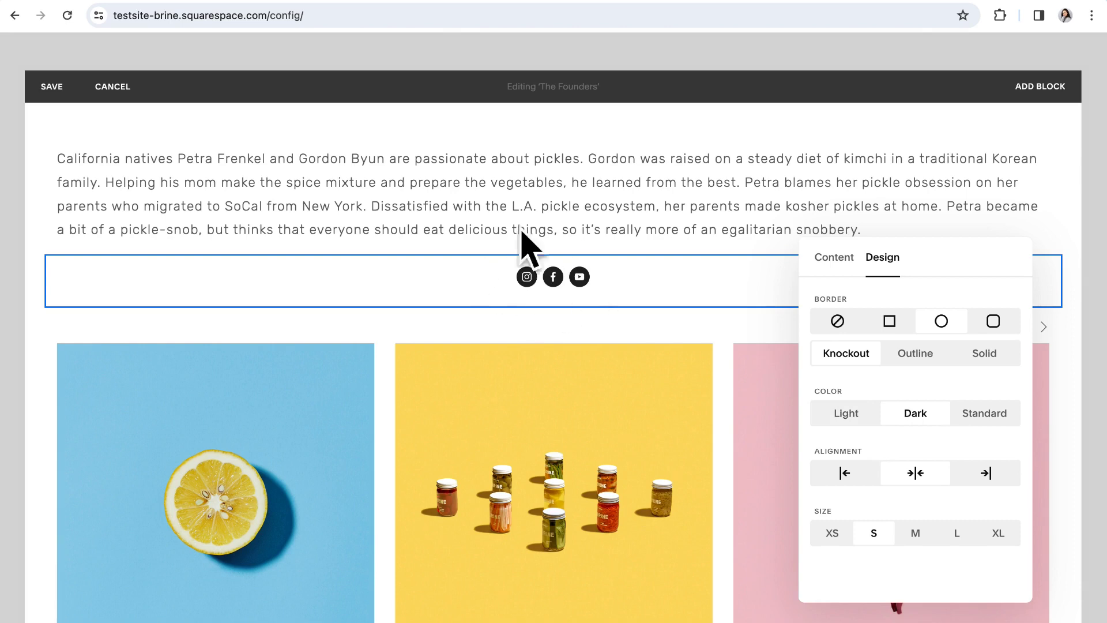
{"action": "left_click", "coordinate": [996, 419]}
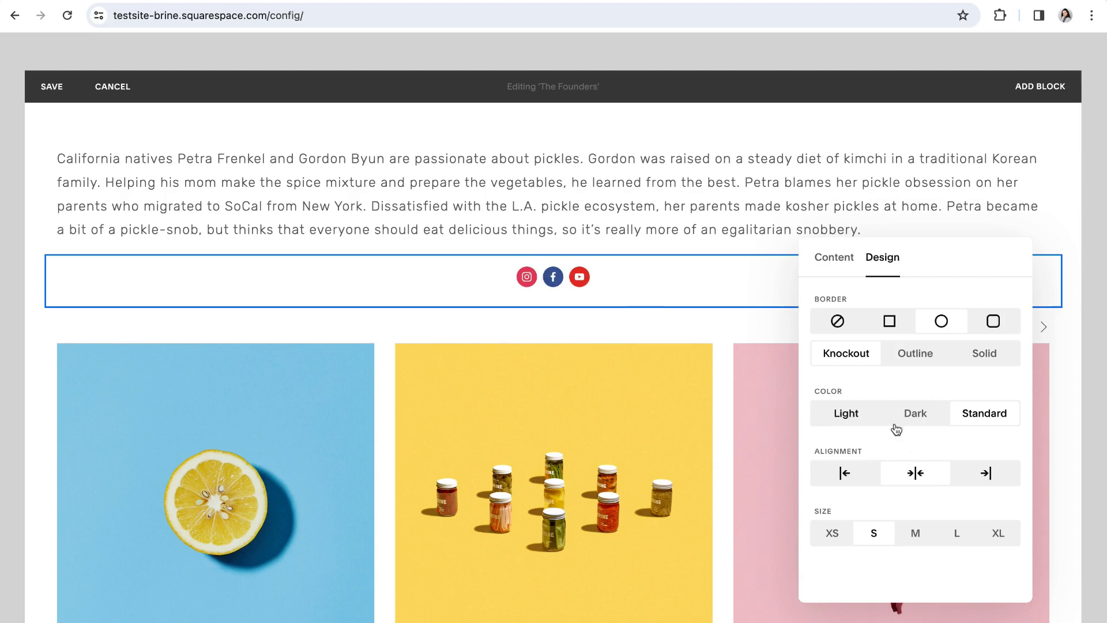
{"action": "left_click", "coordinate": [446, 329]}
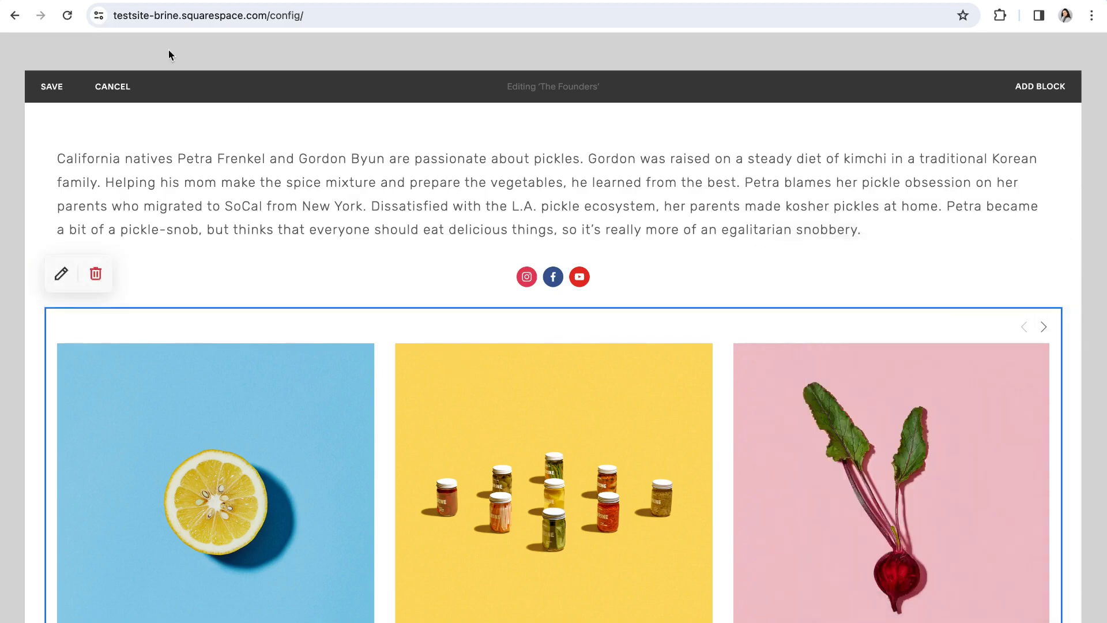
{"action": "left_click", "coordinate": [52, 86]}
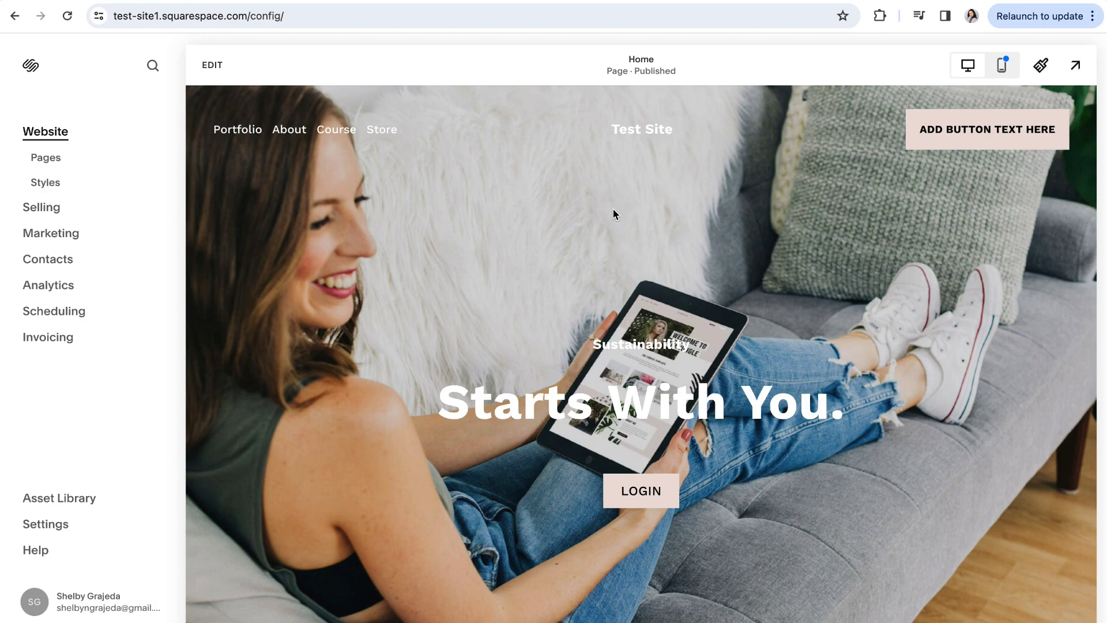
- Edit the site header and switch on its Social Links element beside the header button
{"action": "left_click", "coordinate": [212, 71]}
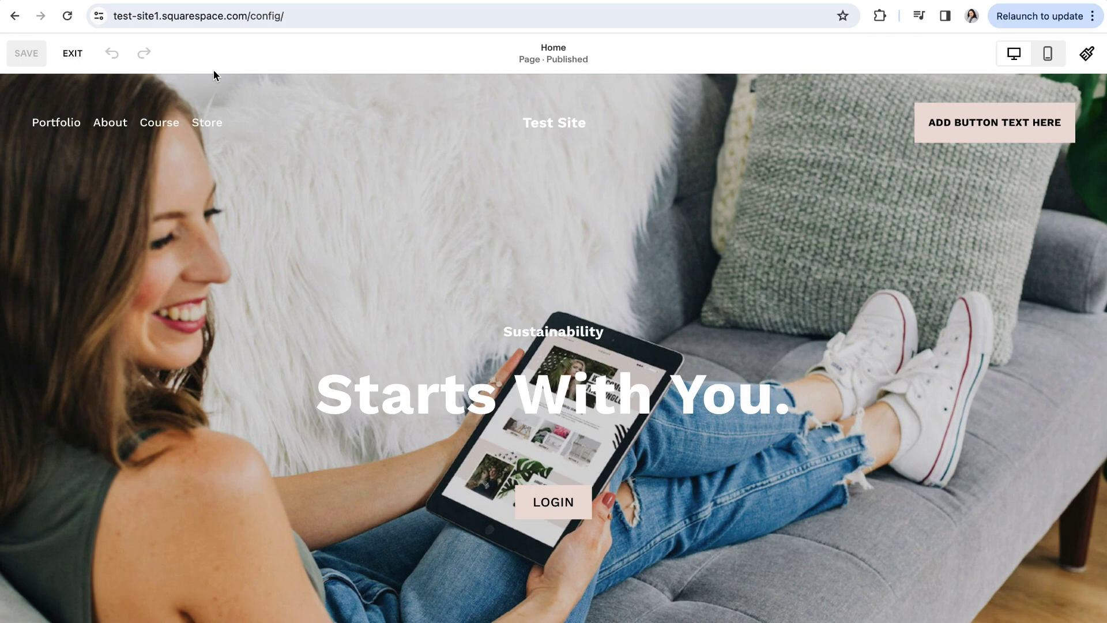
{"action": "mouse_move", "coordinate": [460, 130]}
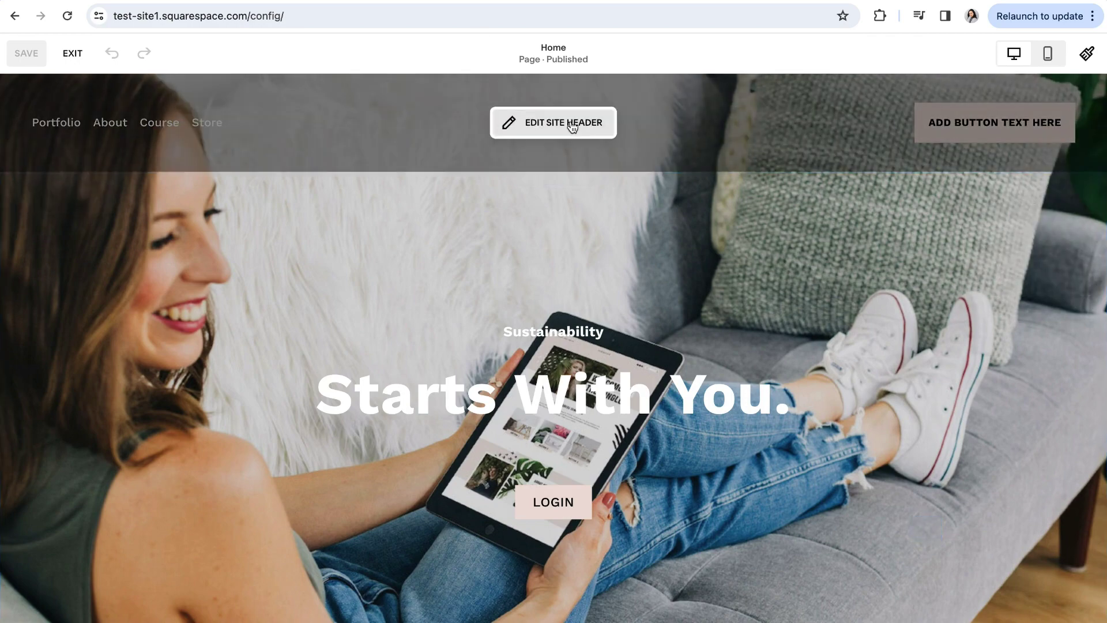
{"action": "left_click", "coordinate": [557, 128]}
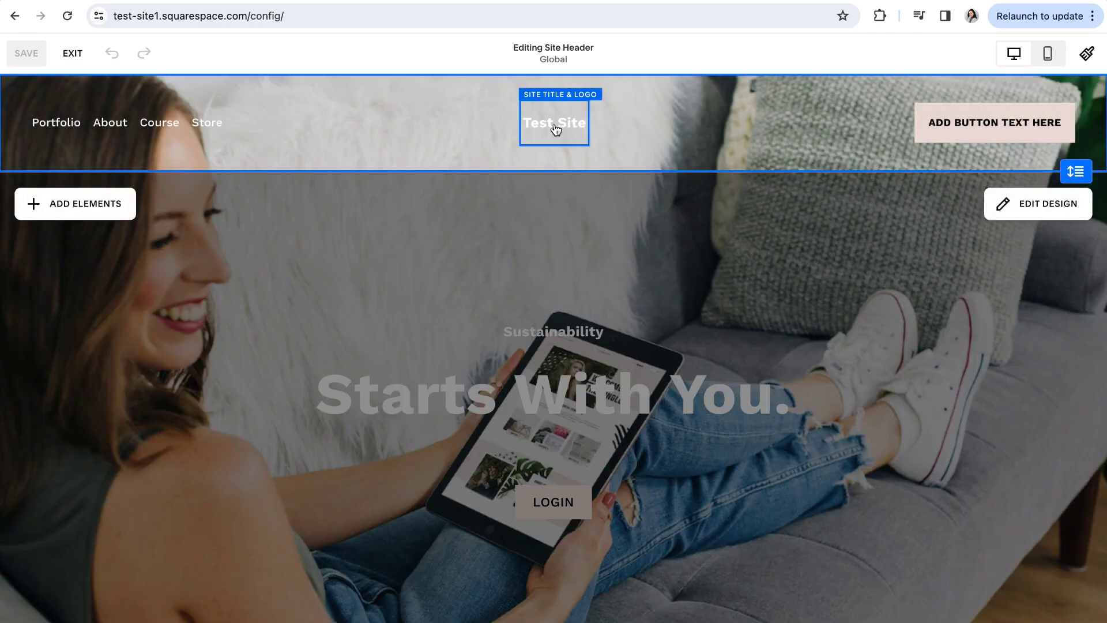
{"action": "left_click", "coordinate": [79, 209]}
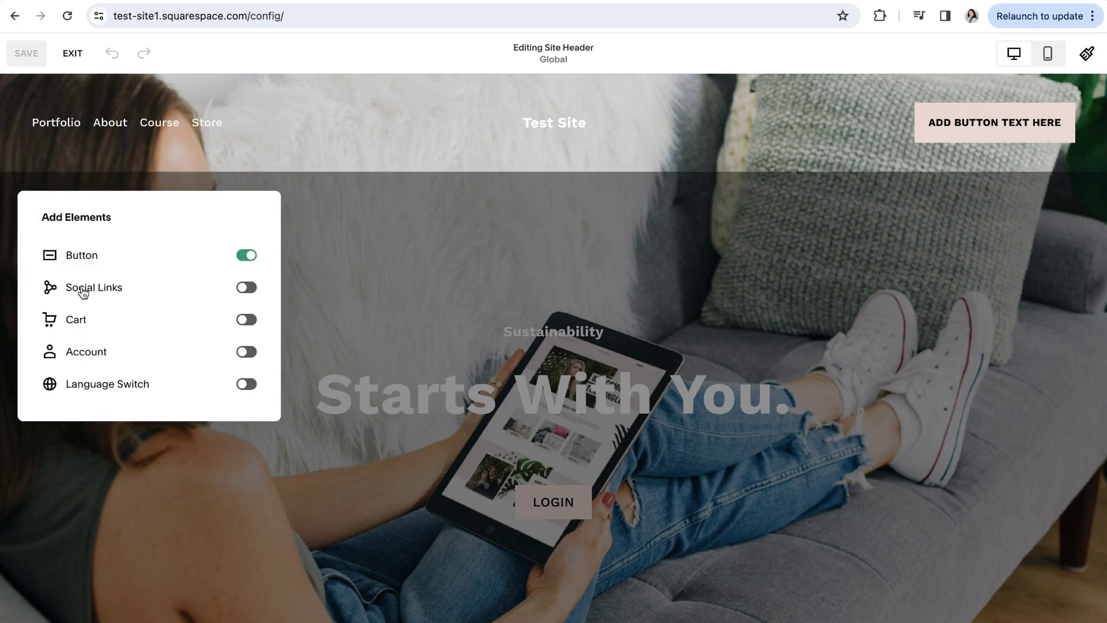
{"action": "left_click", "coordinate": [245, 290]}
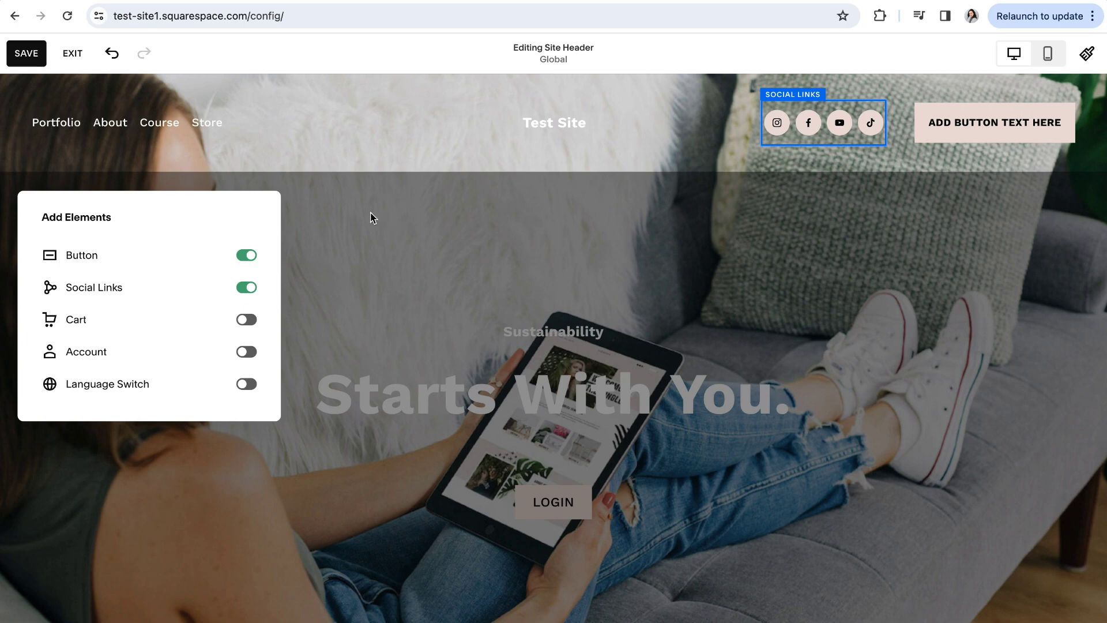
- Open the header social links settings and try reordering, leaving the order unchanged
{"action": "left_click", "coordinate": [353, 215]}
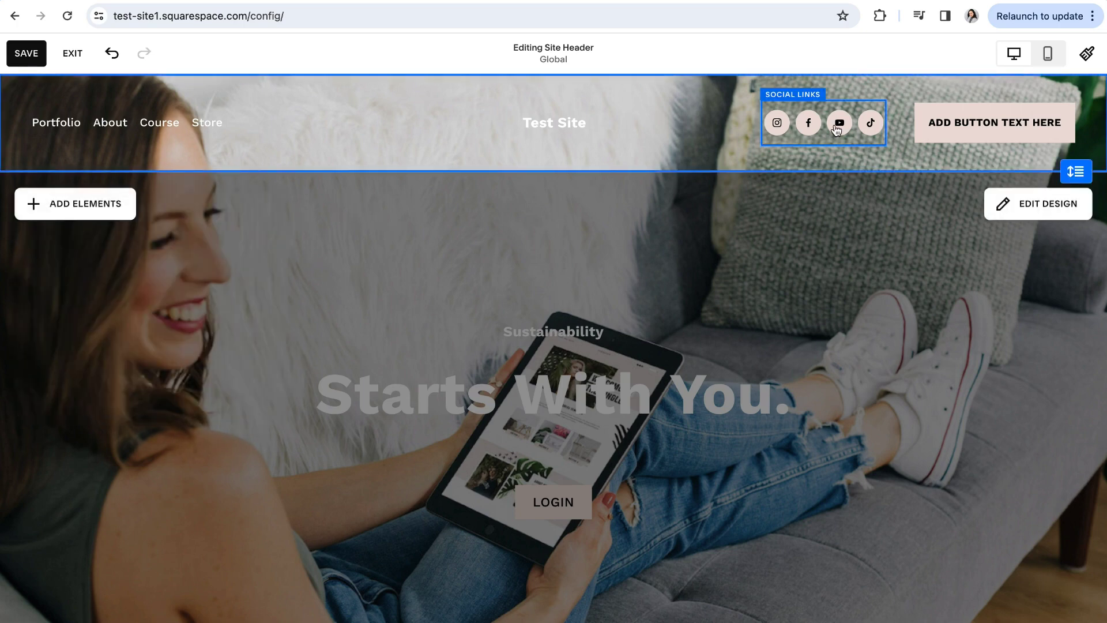
{"action": "left_click", "coordinate": [822, 127]}
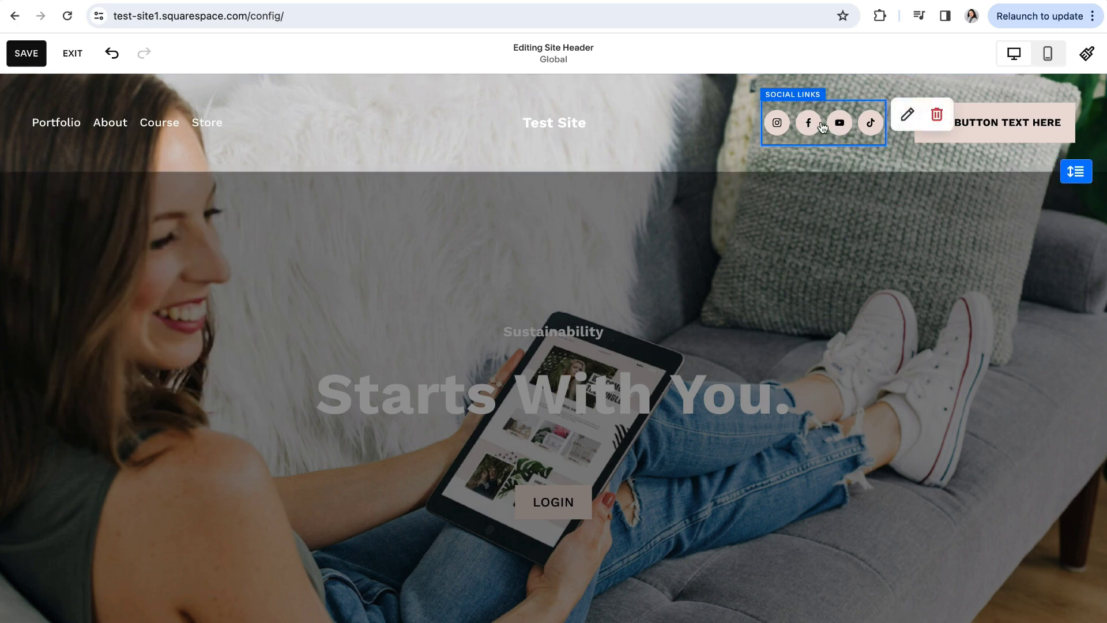
{"action": "left_click", "coordinate": [907, 115]}
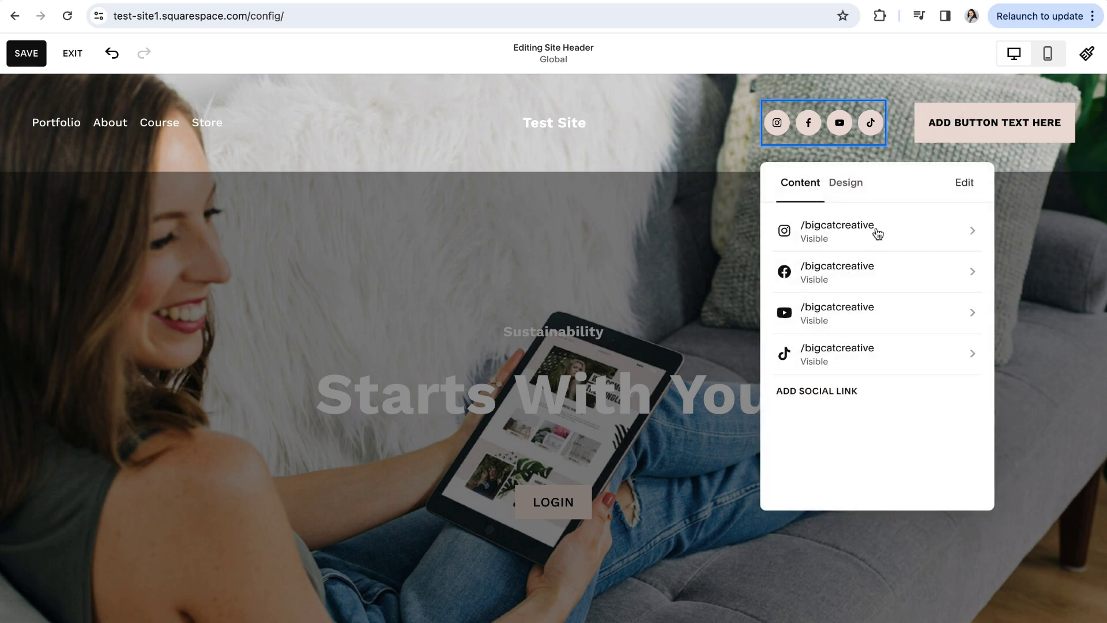
{"action": "left_click", "coordinate": [964, 183]}
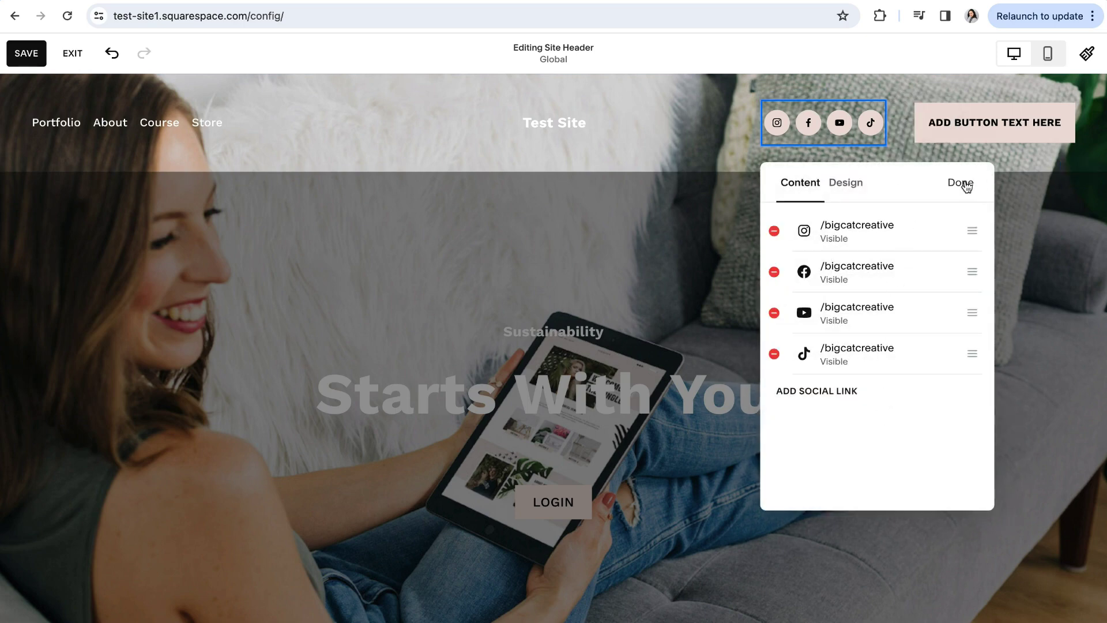
{"action": "mouse_move", "coordinate": [973, 231]}
{"action": "left_mouse_down"}
{"action": "mouse_move", "coordinate": [969, 279]}
{"action": "mouse_move", "coordinate": [974, 228]}
{"action": "left_mouse_up"}
{"action": "left_click", "coordinate": [955, 184]}
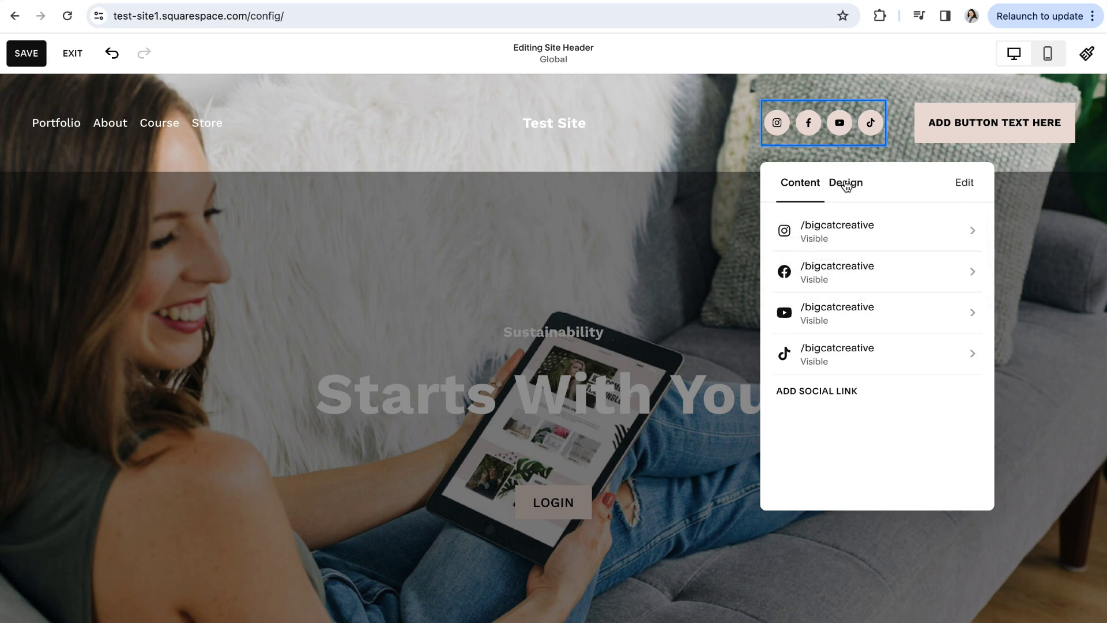
- Test the Social Icon Size slider at 30px, then return it to 15px
{"action": "left_click", "coordinate": [846, 184]}
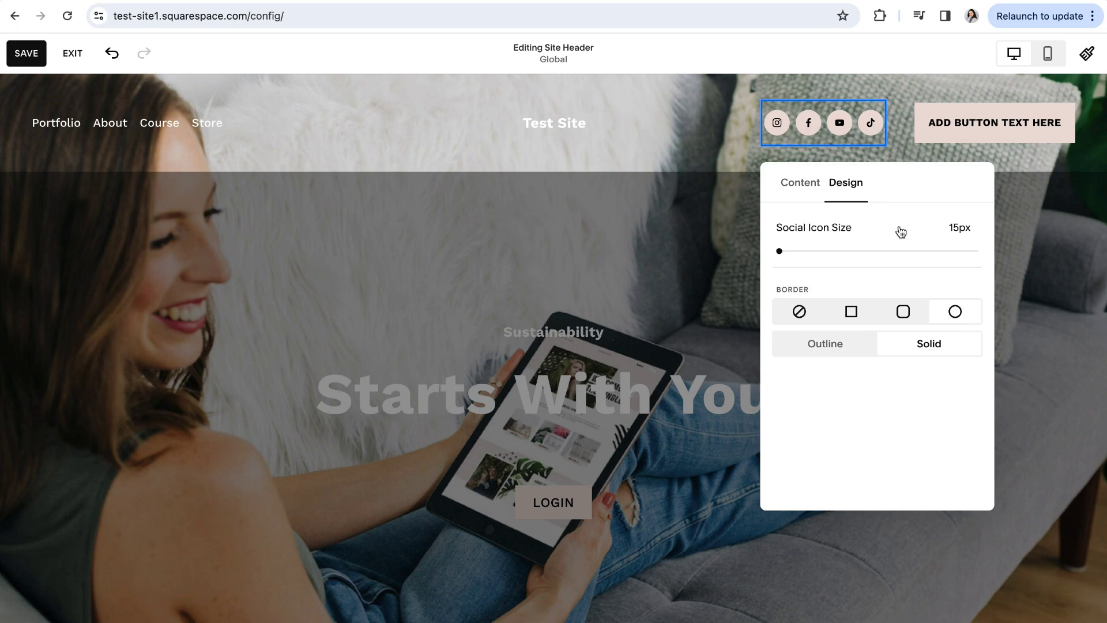
{"action": "left_click", "coordinate": [789, 254]}
{"action": "left_click_drag", "start_coordinate": [789, 254], "coordinate": [759, 250]}
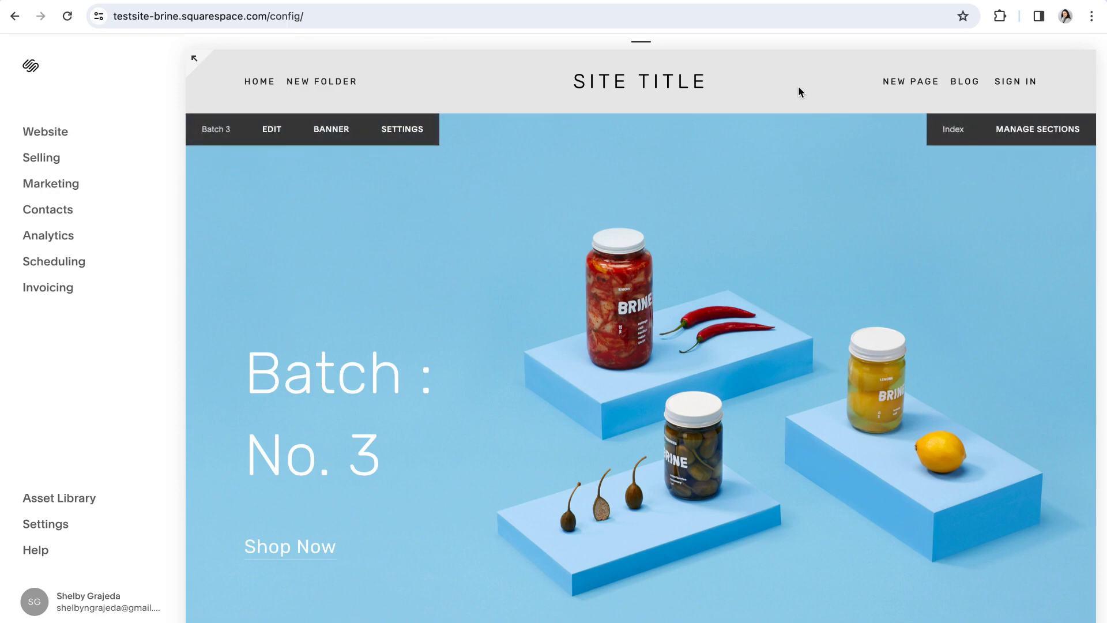
- In Site Styles, set the header's Social Position to Top Right and save
{"action": "left_click", "coordinate": [54, 137]}
{"action": "left_click", "coordinate": [42, 179]}
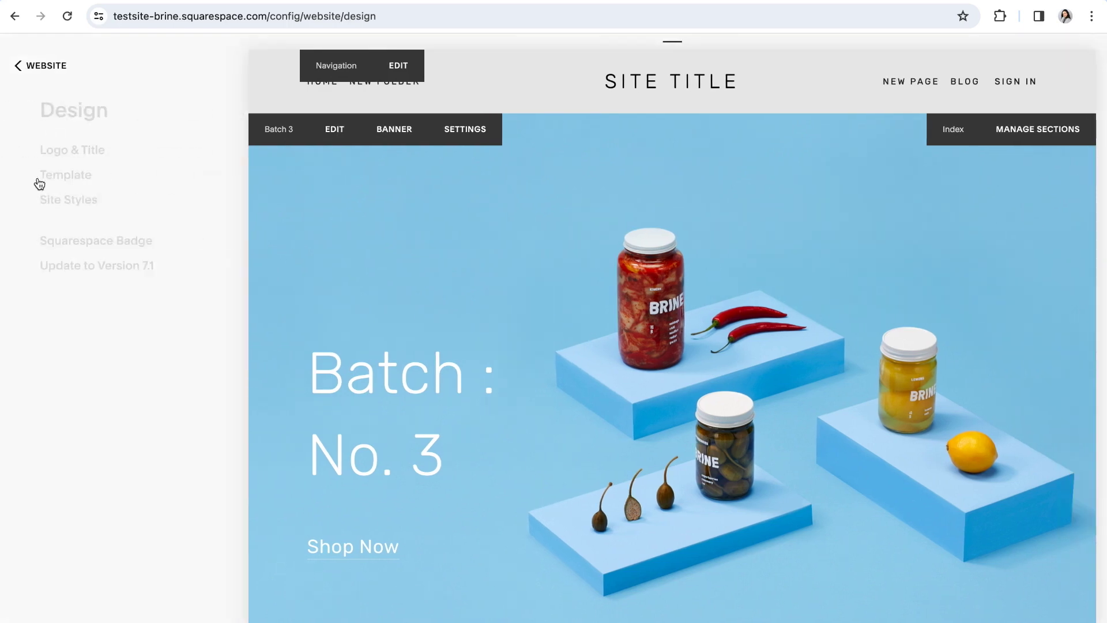
{"action": "left_click", "coordinate": [46, 199]}
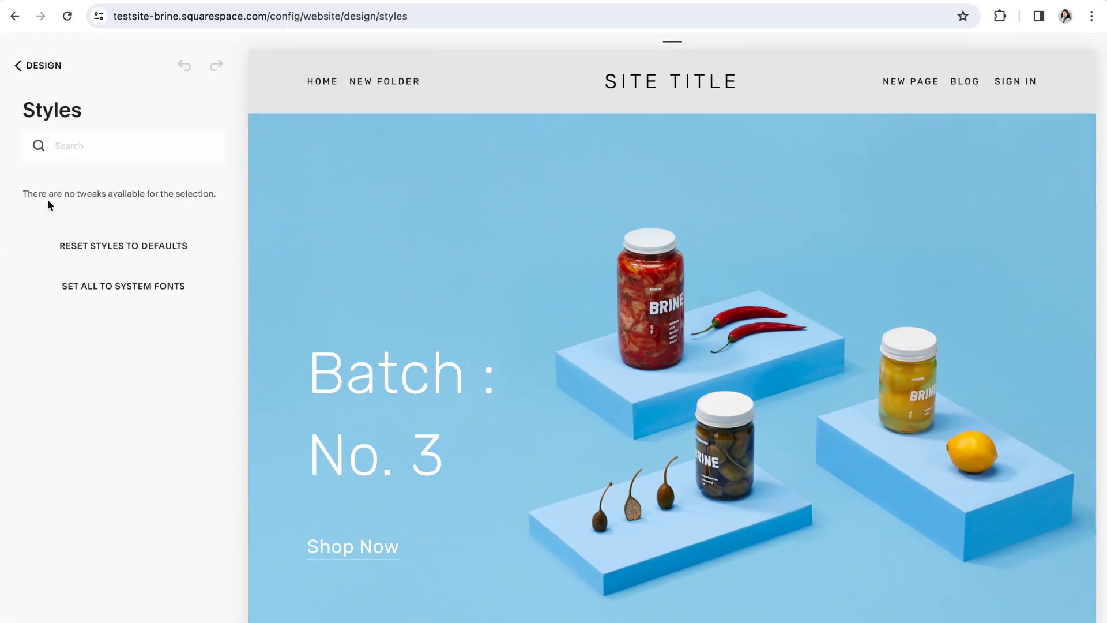
{"action": "scroll", "coordinate": [67, 241], "scroll_direction": "down", "scroll_amount": 8}
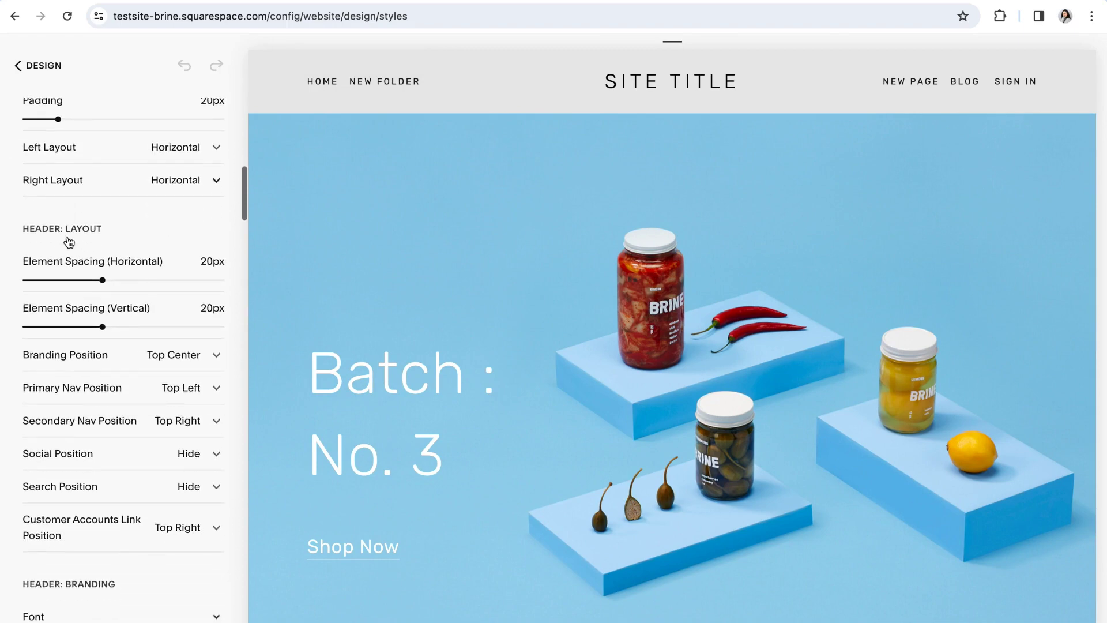
{"action": "left_click_drag", "start_coordinate": [115, 231], "coordinate": [12, 223]}
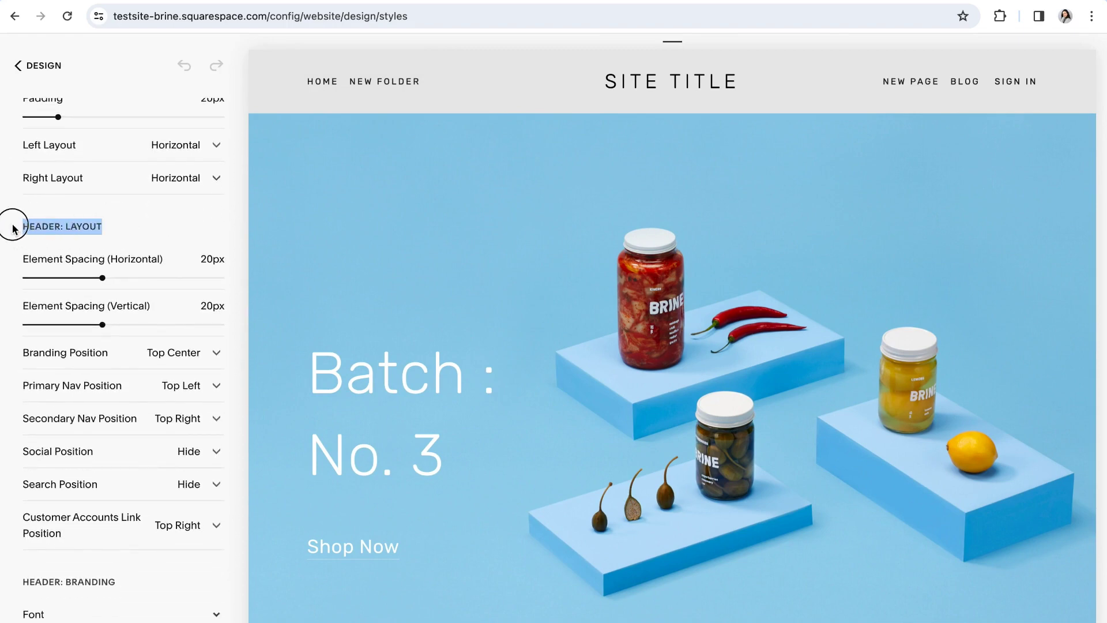
{"action": "left_click", "coordinate": [116, 231]}
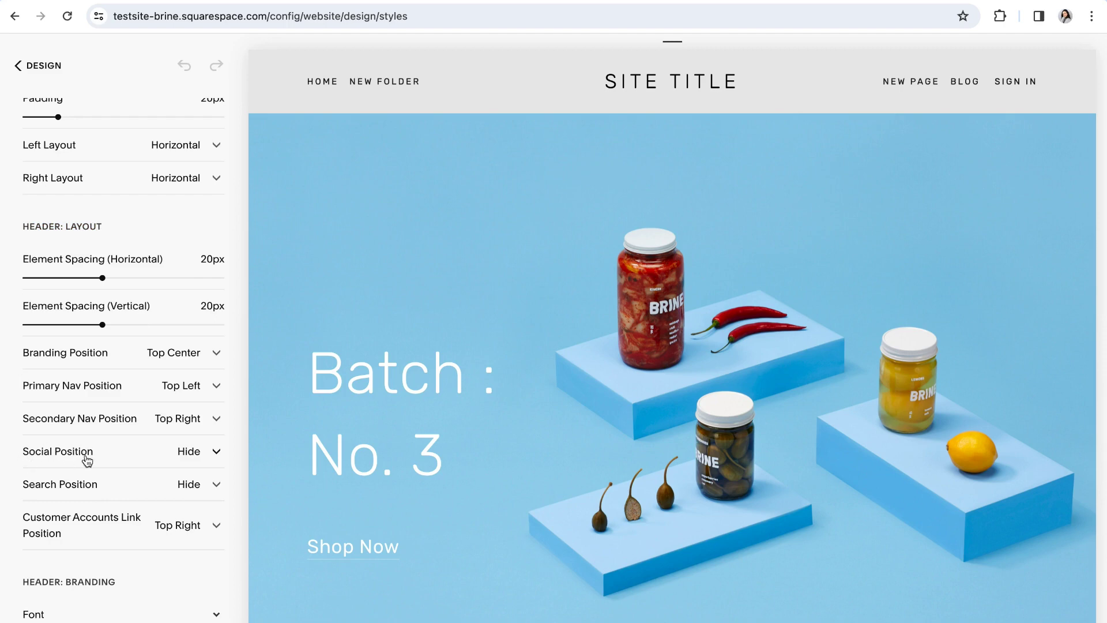
{"action": "left_click", "coordinate": [217, 454]}
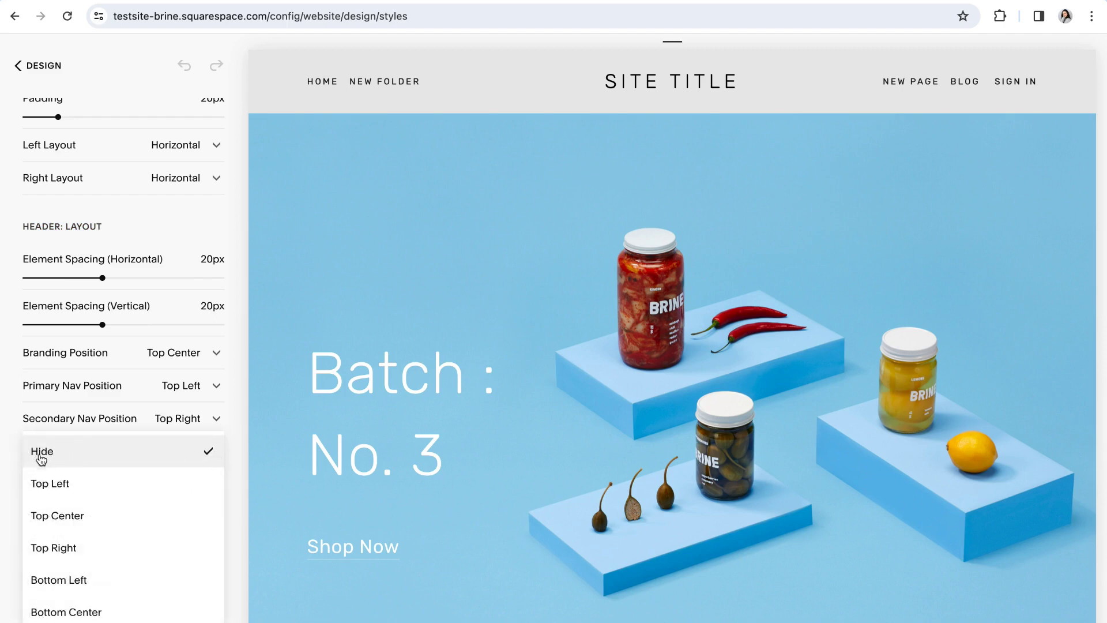
{"action": "left_click", "coordinate": [71, 489]}
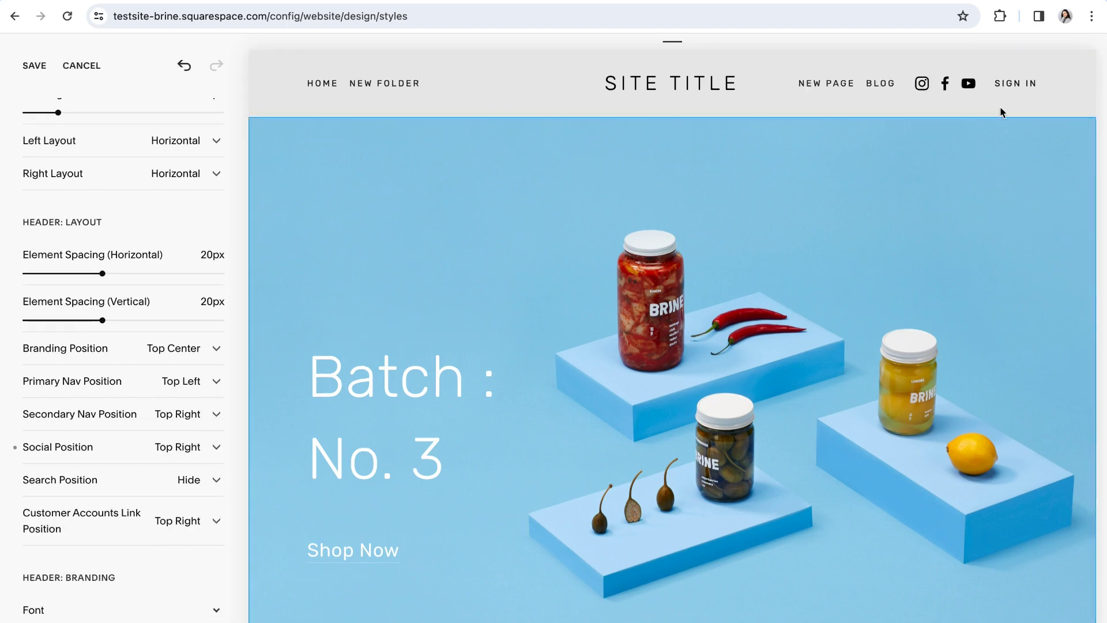
{"action": "left_click", "coordinate": [36, 66]}
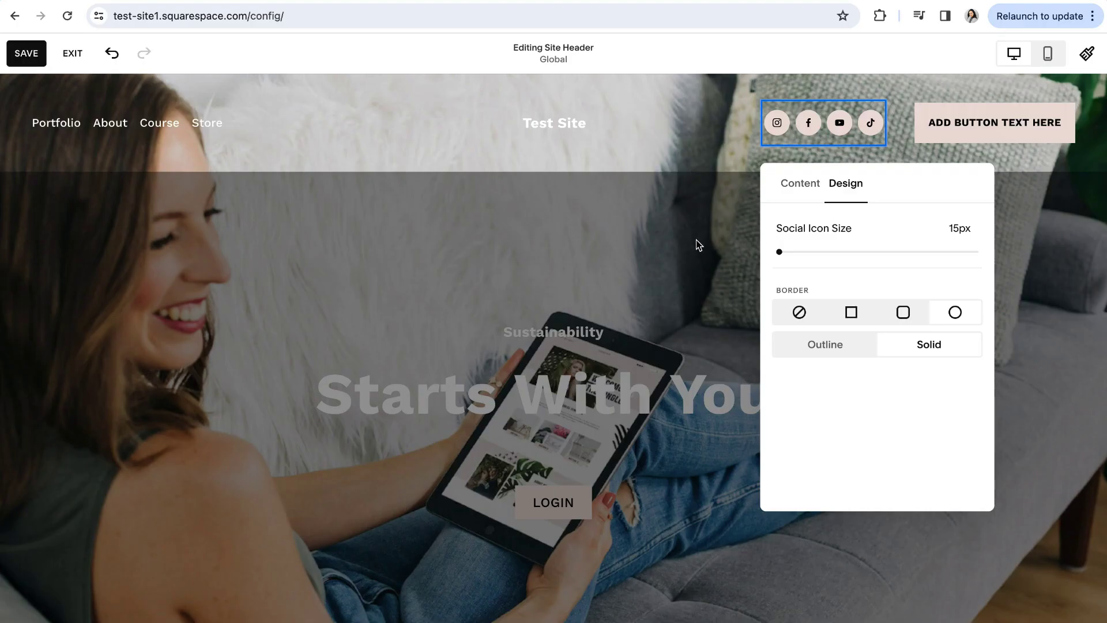
- Open the Site Styles colour settings and scroll down to the section colour themes
{"action": "left_click", "coordinate": [699, 246]}
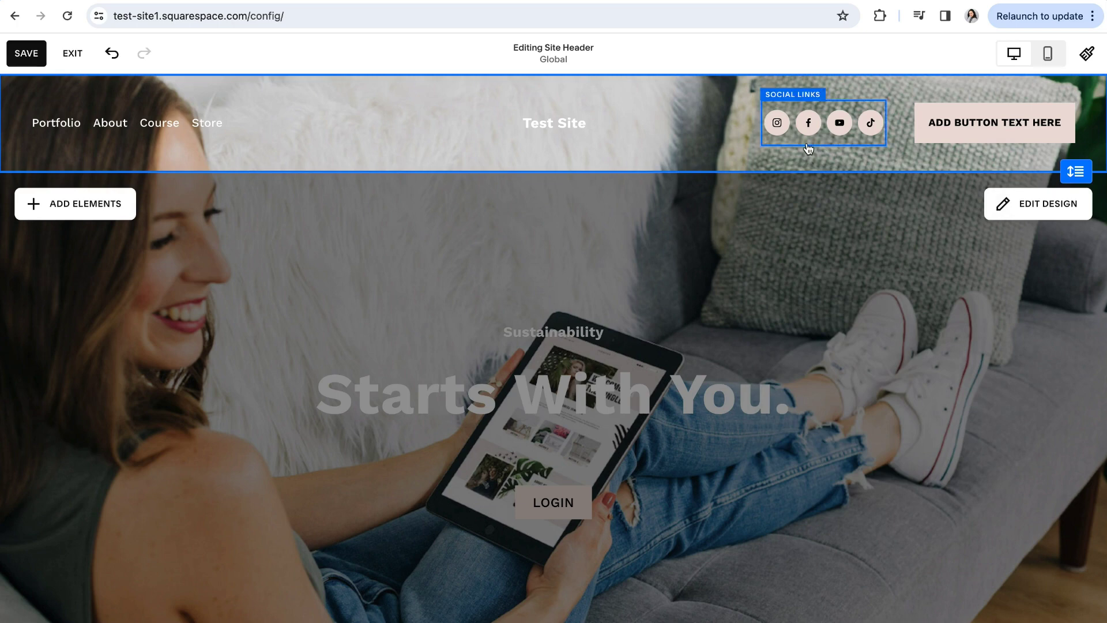
{"action": "left_click", "coordinate": [1087, 55]}
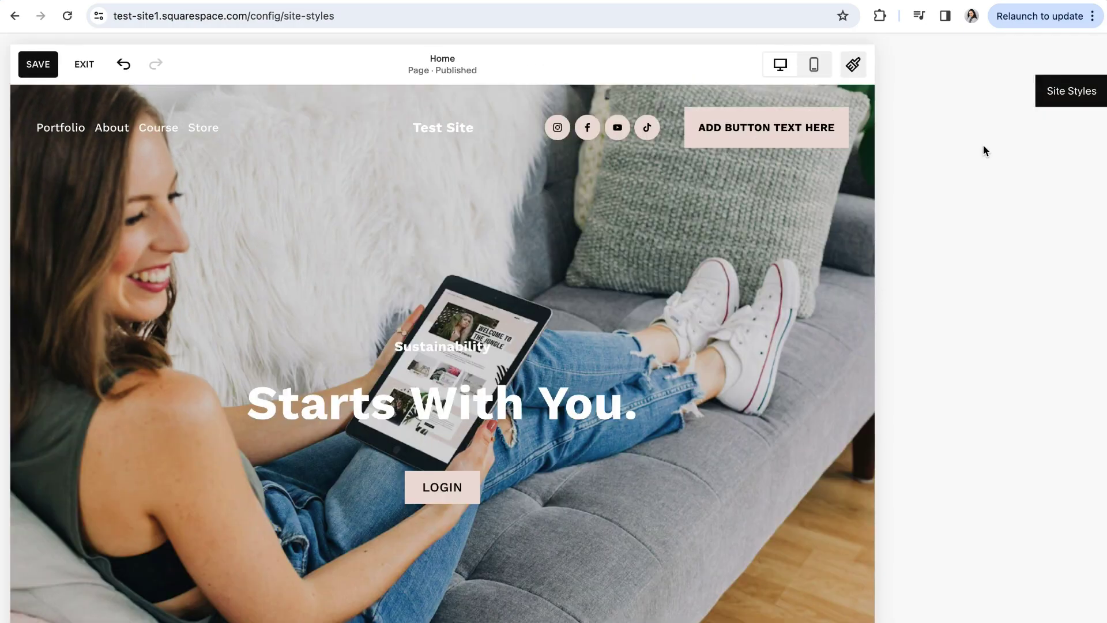
{"action": "left_click", "coordinate": [948, 296]}
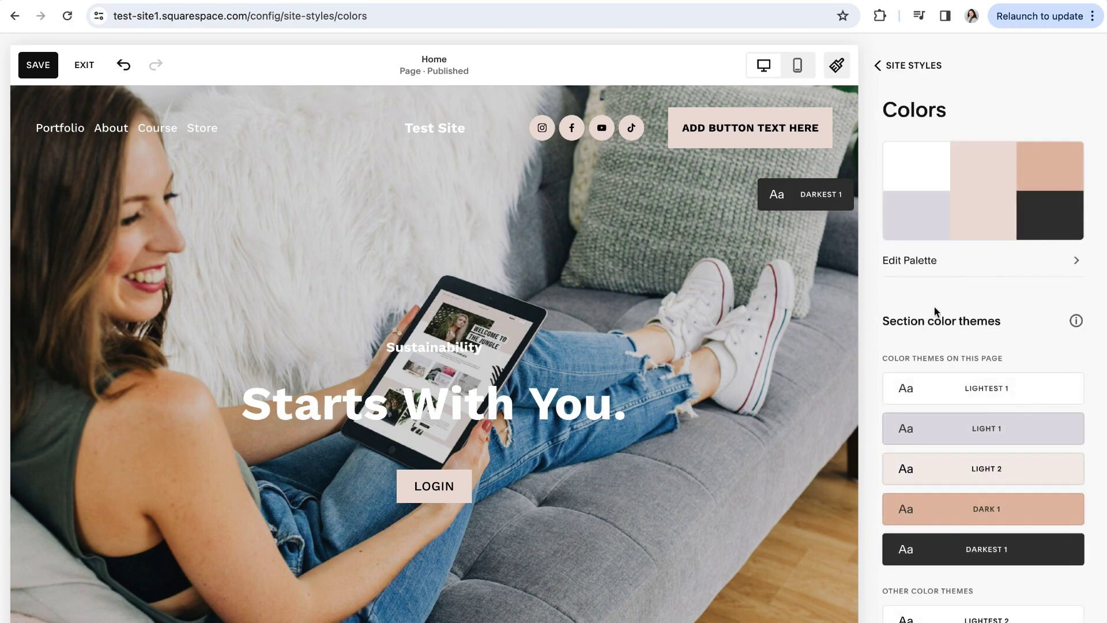
{"action": "scroll", "coordinate": [936, 308], "scroll_direction": "down", "scroll_amount": 3}
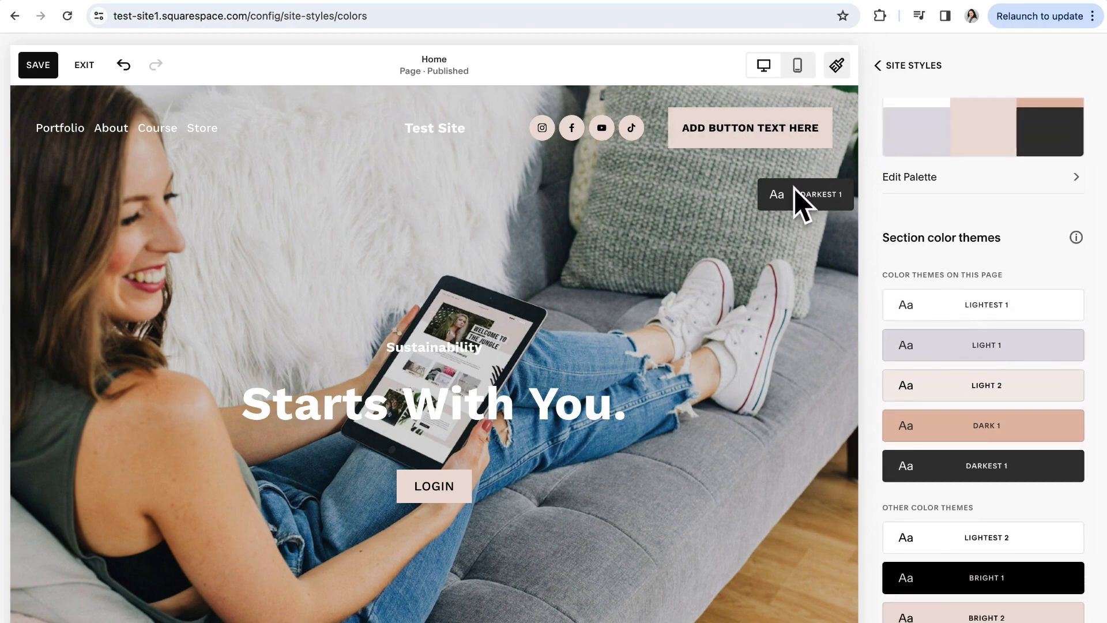
- Open the Darkest 1 colour theme for editing
{"action": "scroll", "coordinate": [1061, 392], "scroll_direction": "down", "scroll_amount": 1}
{"action": "left_click", "coordinate": [1066, 434]}
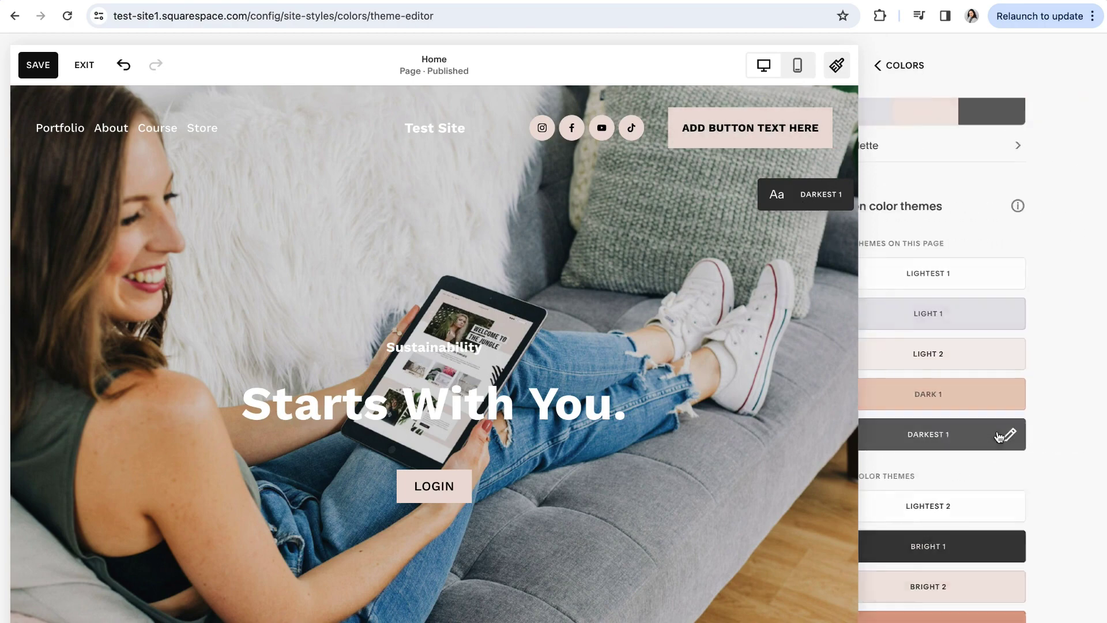
{"action": "scroll", "coordinate": [946, 361], "scroll_direction": "down", "scroll_amount": 5}
{"action": "scroll", "coordinate": [948, 362], "scroll_direction": "down", "scroll_amount": 8}
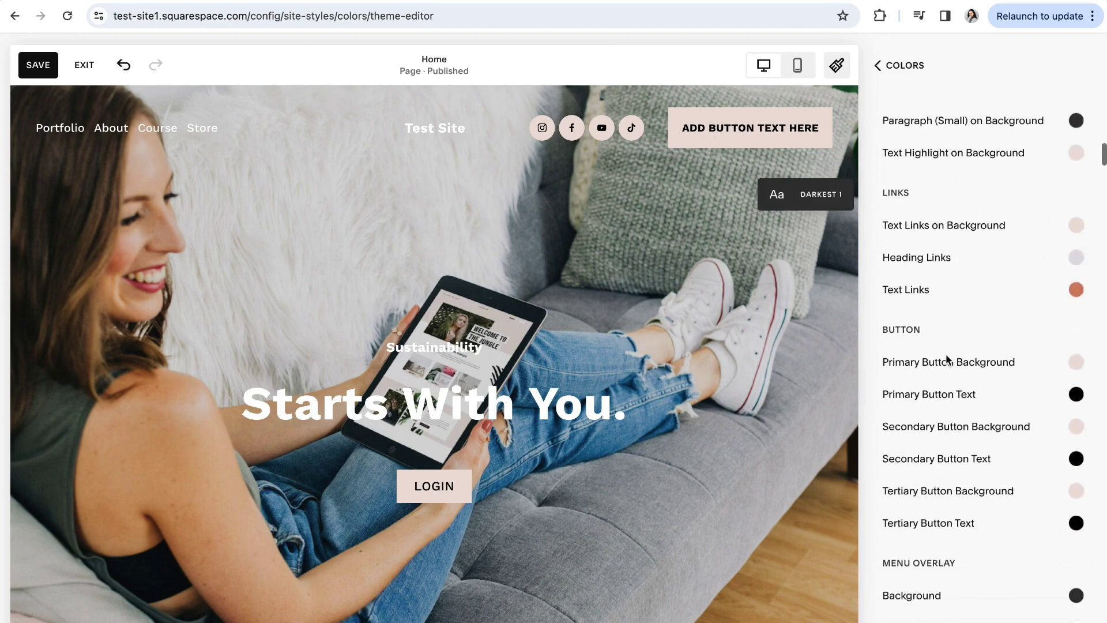
{"action": "left_click_drag", "start_coordinate": [929, 297], "coordinate": [871, 298]}
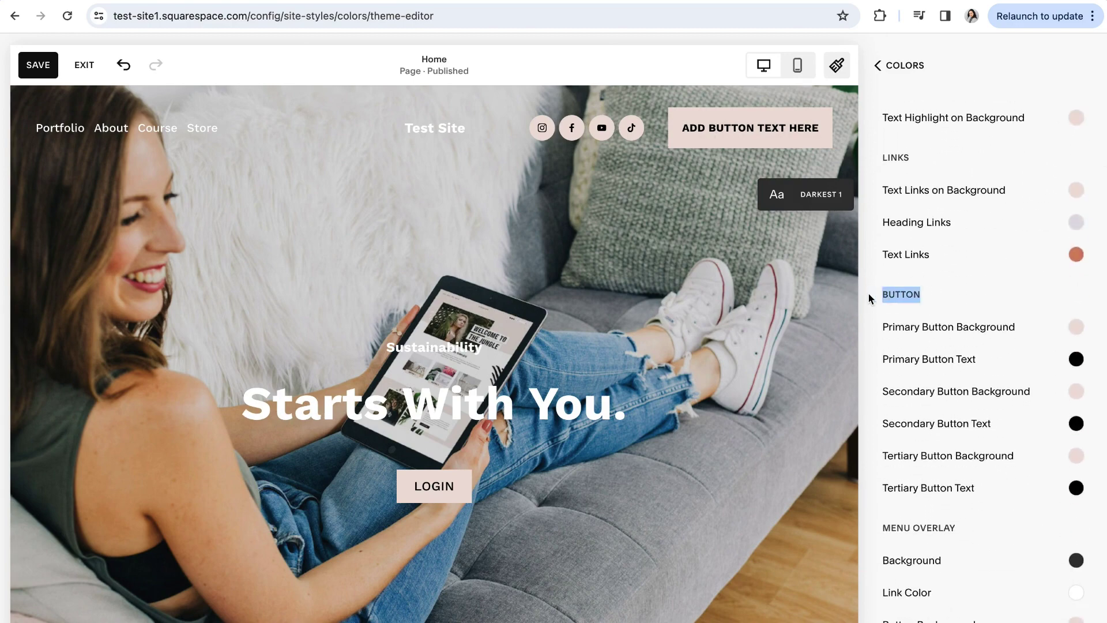
- Set the Darkest 1 Primary Button Background to peach and save
{"action": "left_click", "coordinate": [1077, 327]}
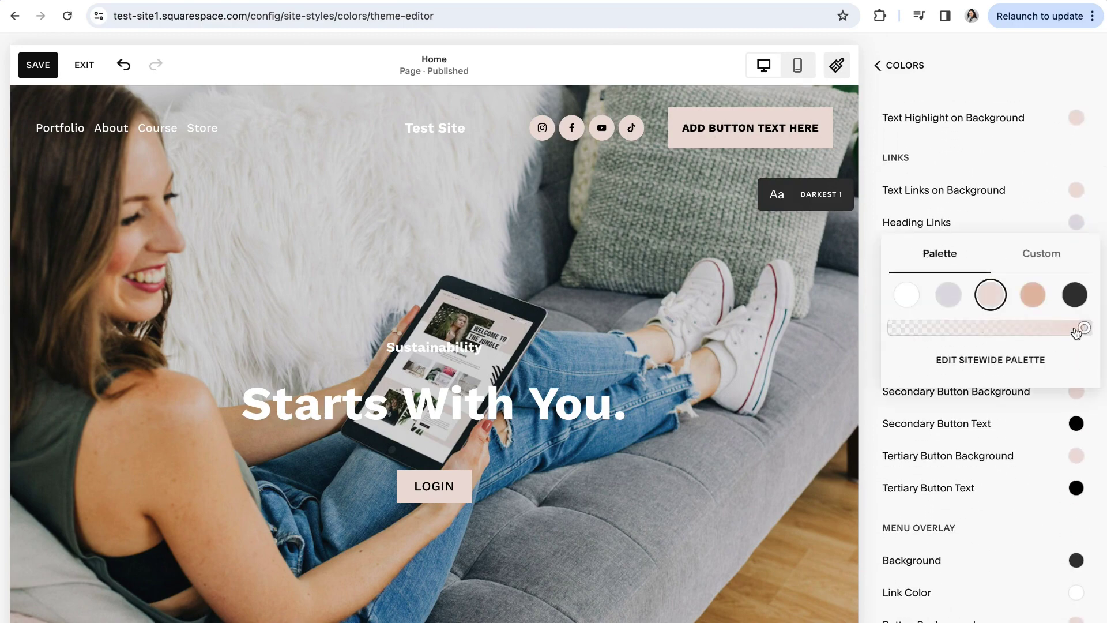
{"action": "left_click", "coordinate": [948, 294]}
{"action": "left_click", "coordinate": [1033, 296]}
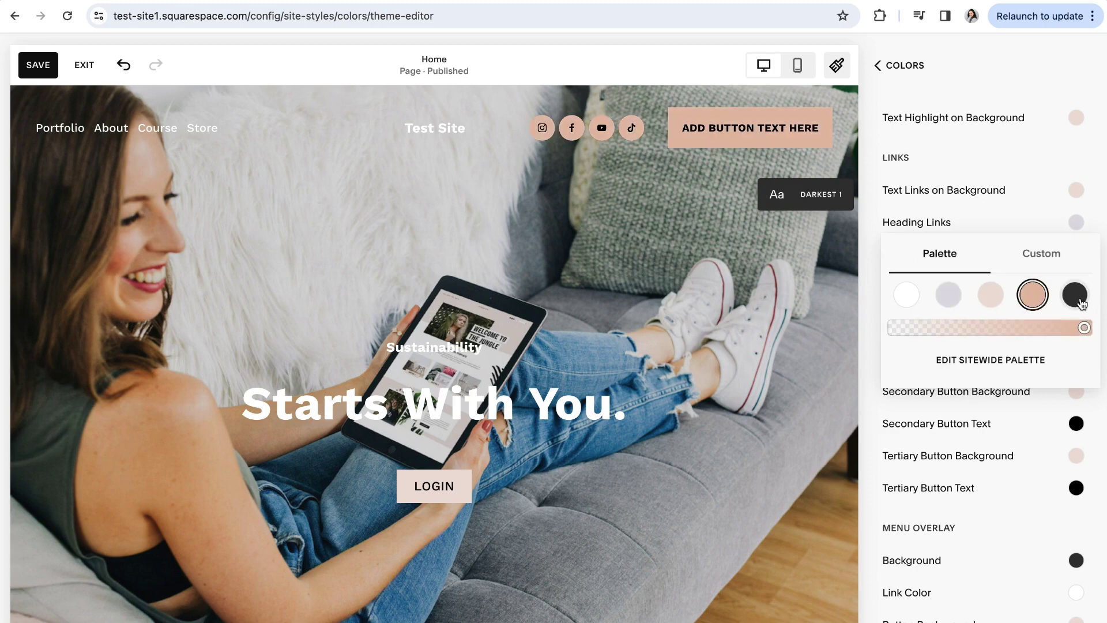
{"action": "left_click", "coordinate": [1081, 303]}
{"action": "left_click", "coordinate": [949, 298]}
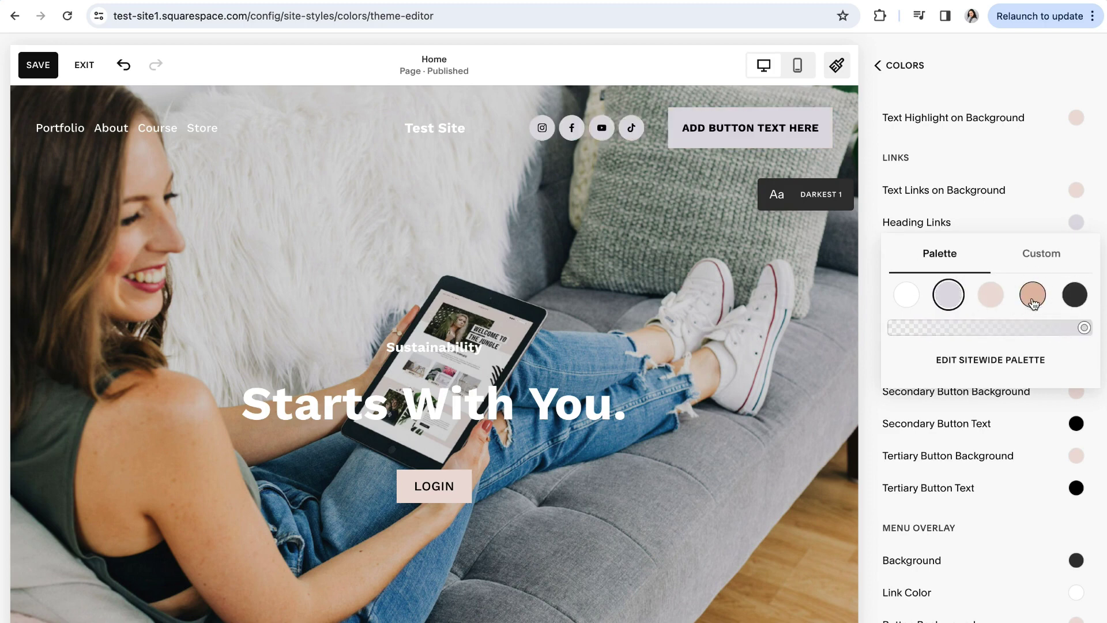
{"action": "left_click", "coordinate": [1033, 297]}
{"action": "left_click", "coordinate": [1039, 256]}
{"action": "left_click", "coordinate": [872, 246]}
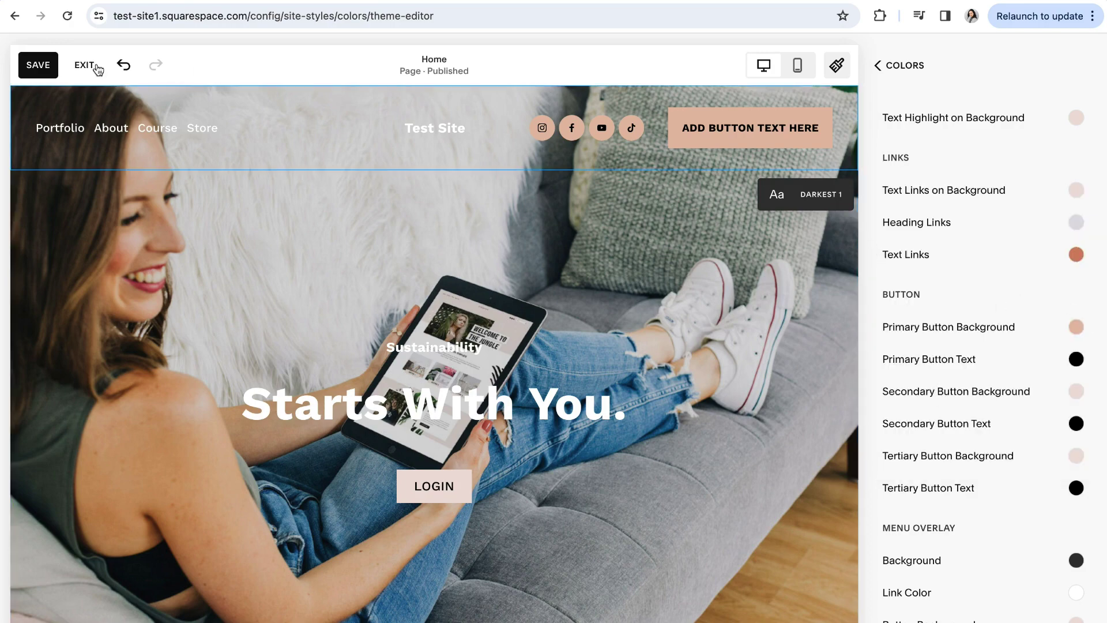
{"action": "left_click", "coordinate": [38, 67]}
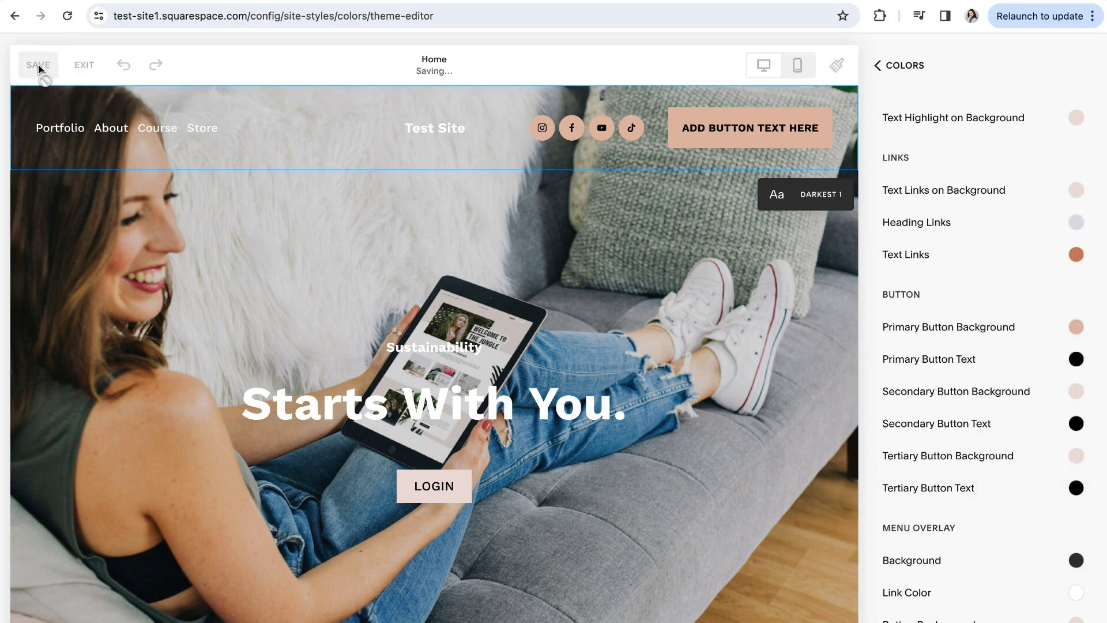